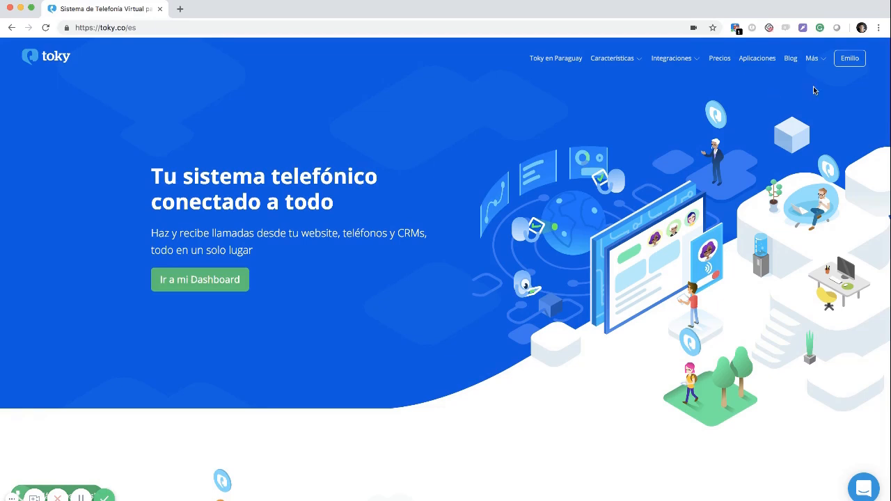
# Enter the dashboard from the website and open Call History for Sep 17 – Oct 17, 2018
pyautogui.click(850, 60)
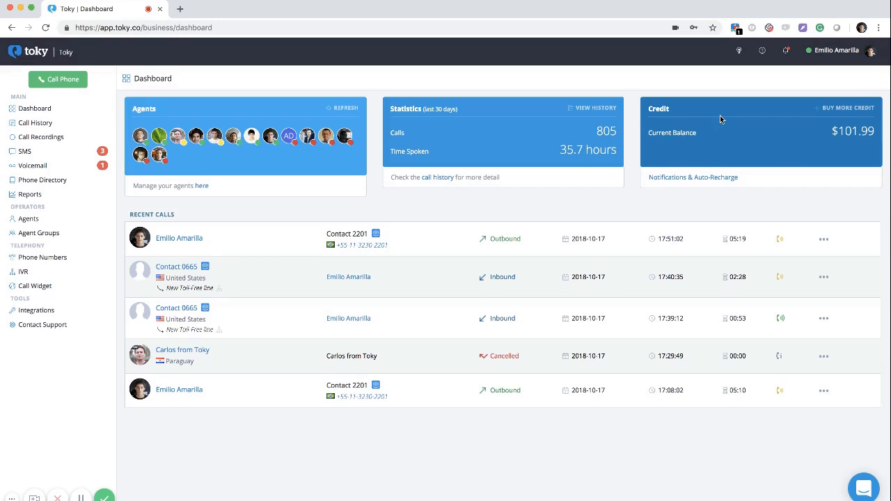
pyautogui.click(38, 122)
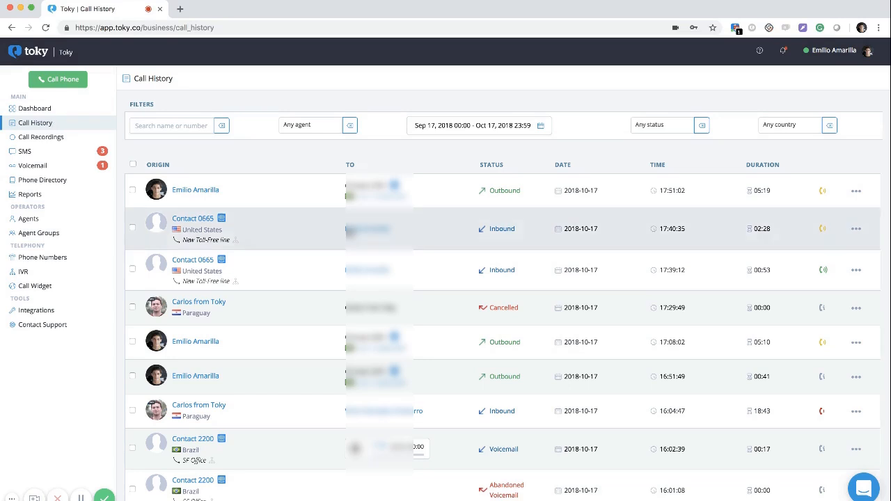
# Search the call history for 'E' and browse the agent filter list
pyautogui.click(171, 126)
pyautogui.write('Emilio')
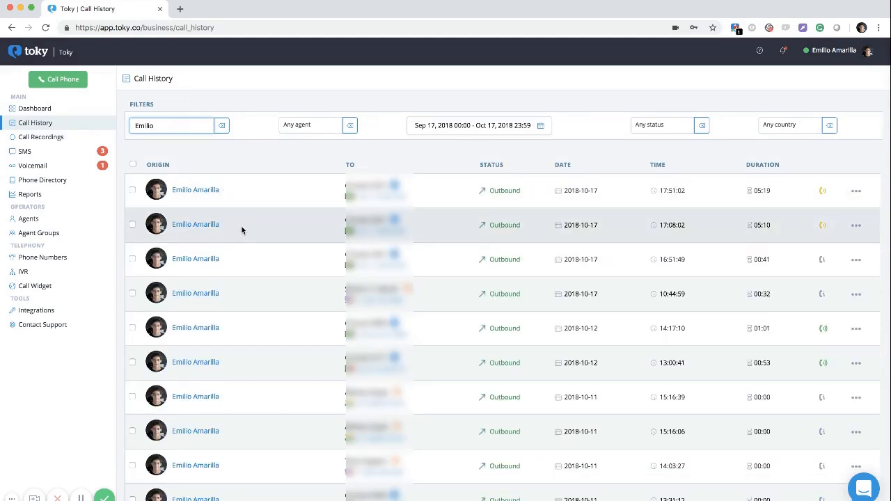
pyautogui.click(290, 125)
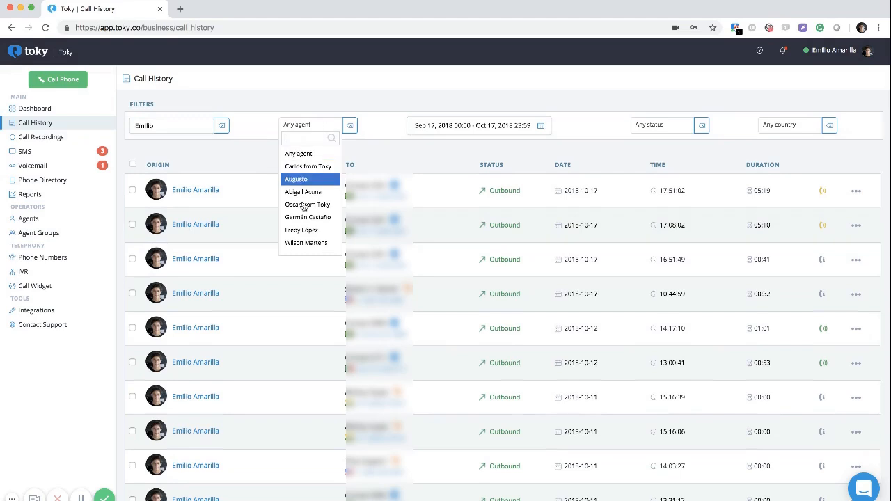
pyautogui.scroll(-3, 305, 192)
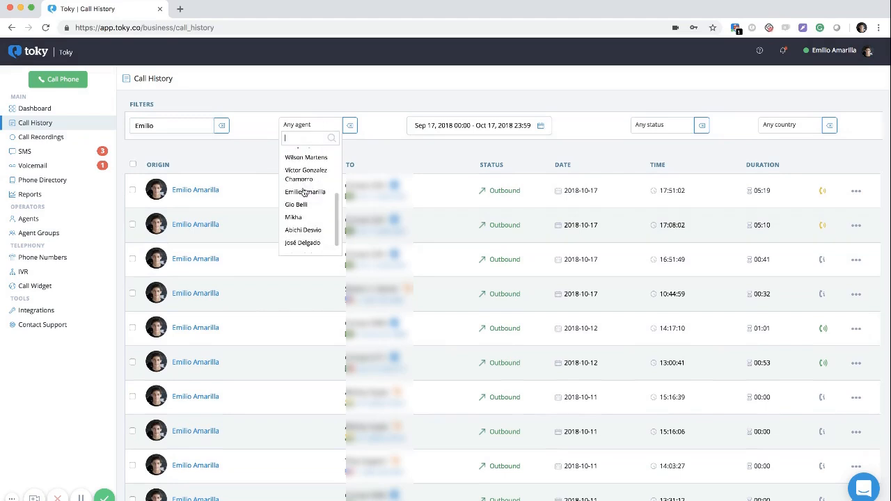
# Review the date-range and status filters without applying them, then open Call Recordings
pyautogui.click(431, 126)
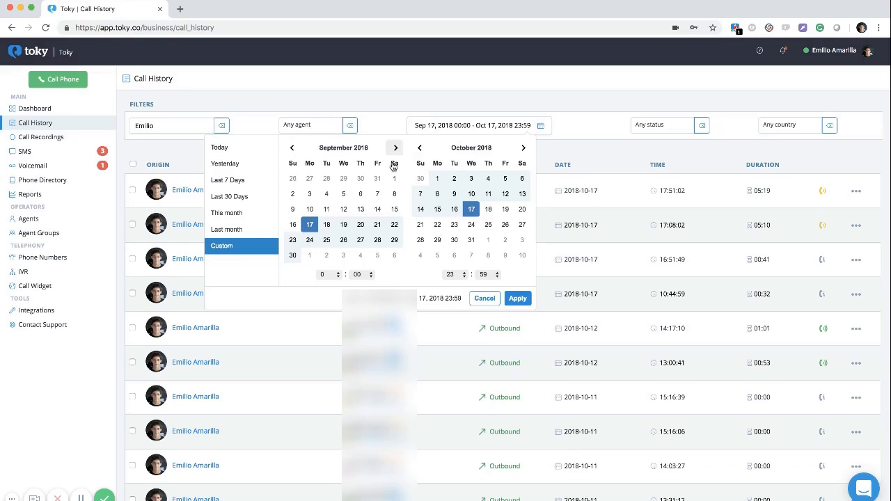
pyautogui.click(666, 127)
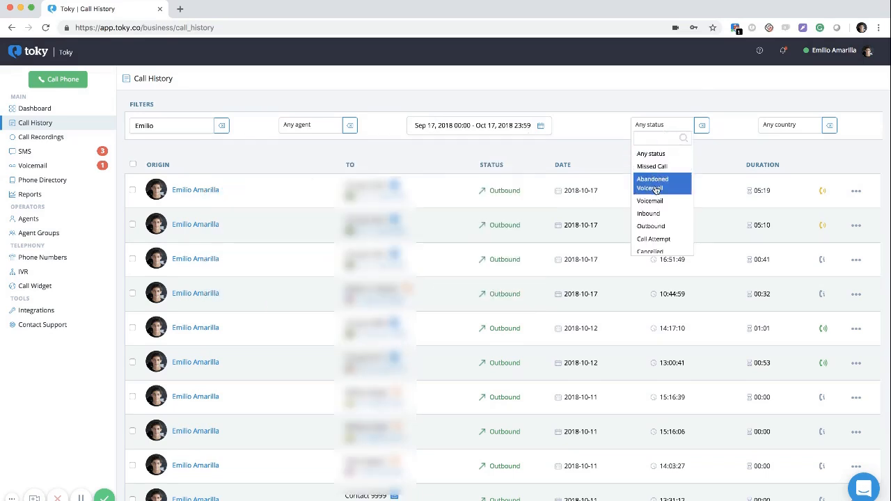
pyautogui.scroll(-1, 666, 209)
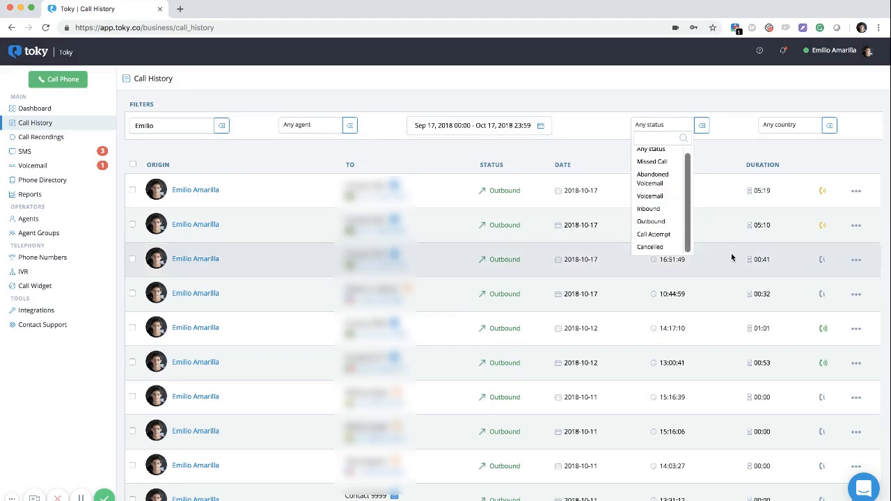
pyautogui.click(486, 273)
pyautogui.click(55, 137)
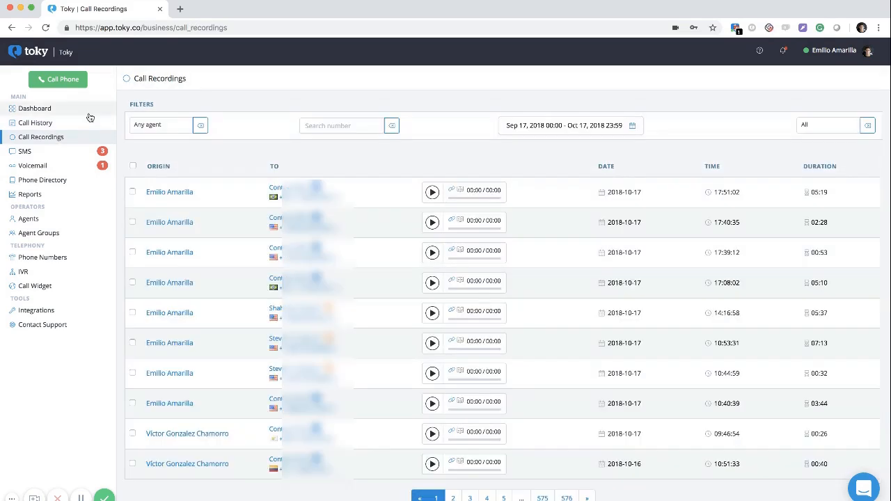
pyautogui.scroll(-1, 246, 281)
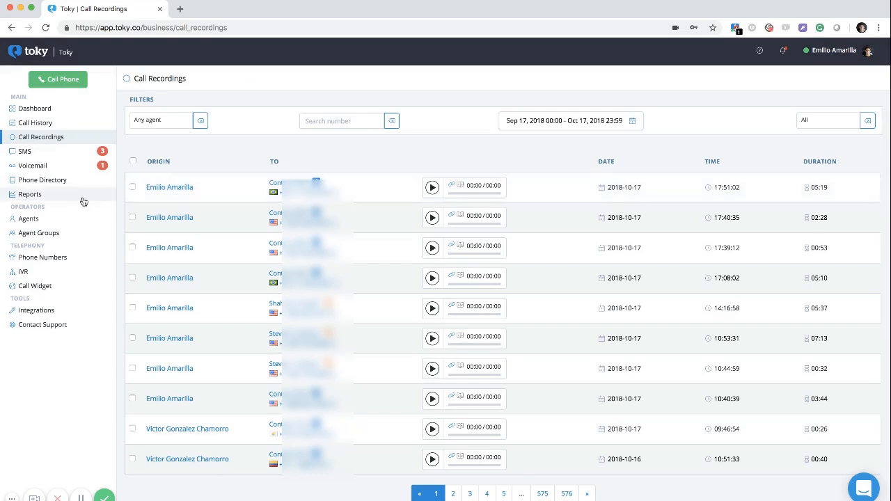
# Open the Agents list and view one agent's Call Settings, cancelling without changes
pyautogui.click(43, 220)
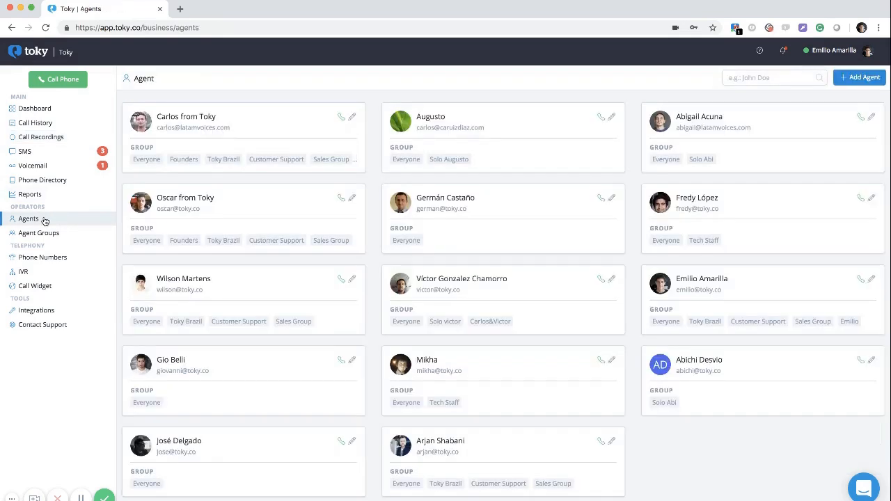
pyautogui.scroll(-1, 465, 358)
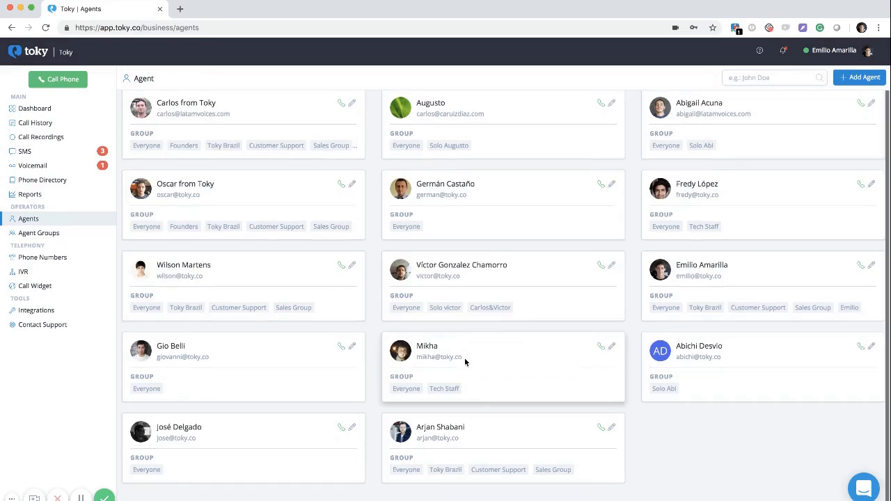
pyautogui.click(872, 267)
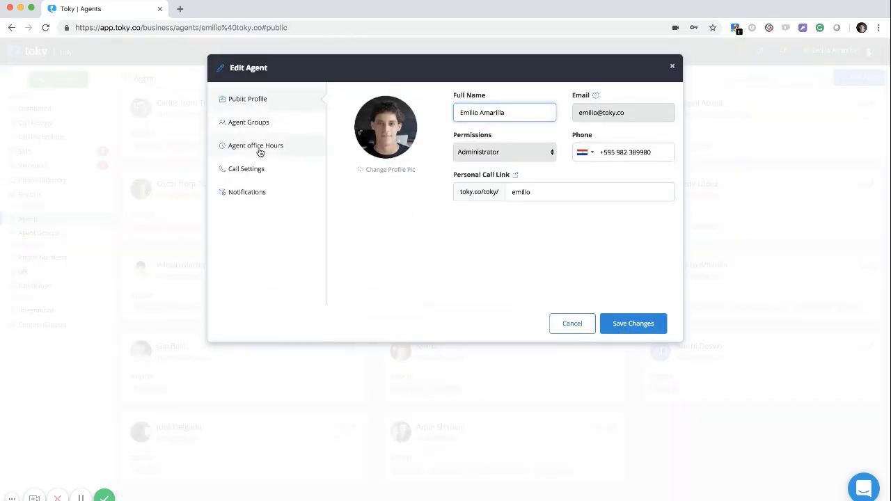
pyautogui.click(234, 170)
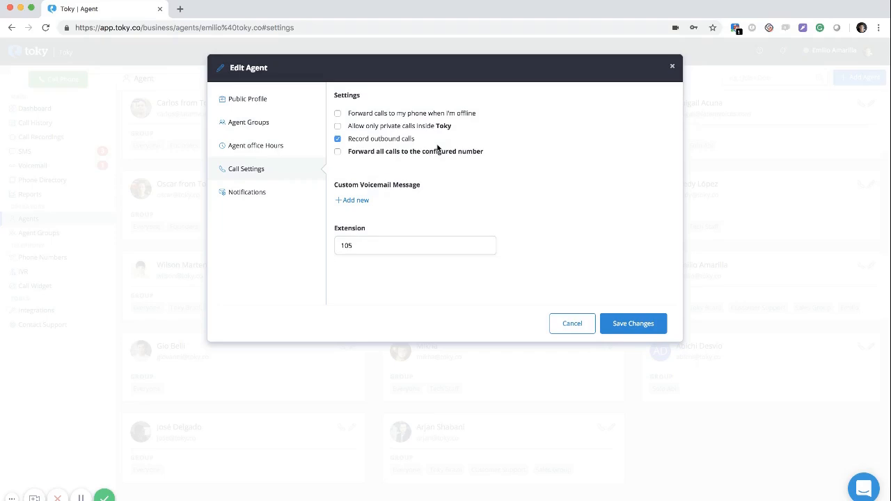
pyautogui.click(567, 322)
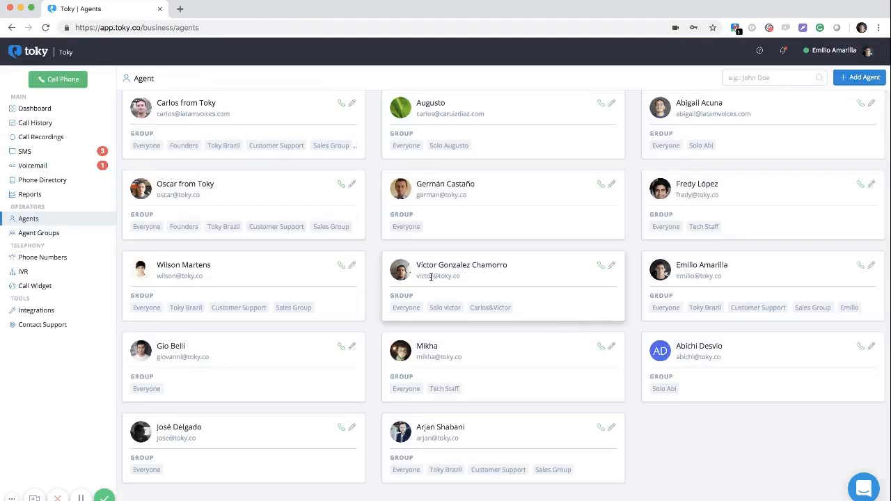
# View the SF Office number's settings without saving, then return to Call Recordings
pyautogui.click(91, 262)
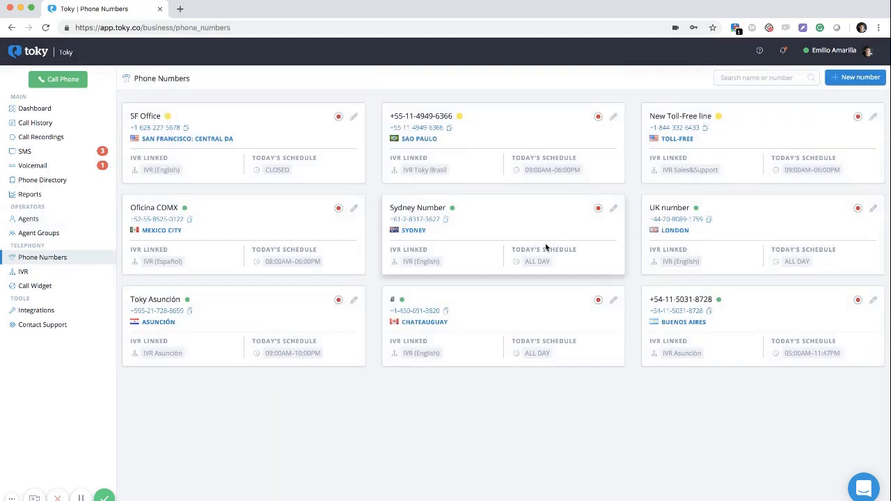
pyautogui.click(354, 117)
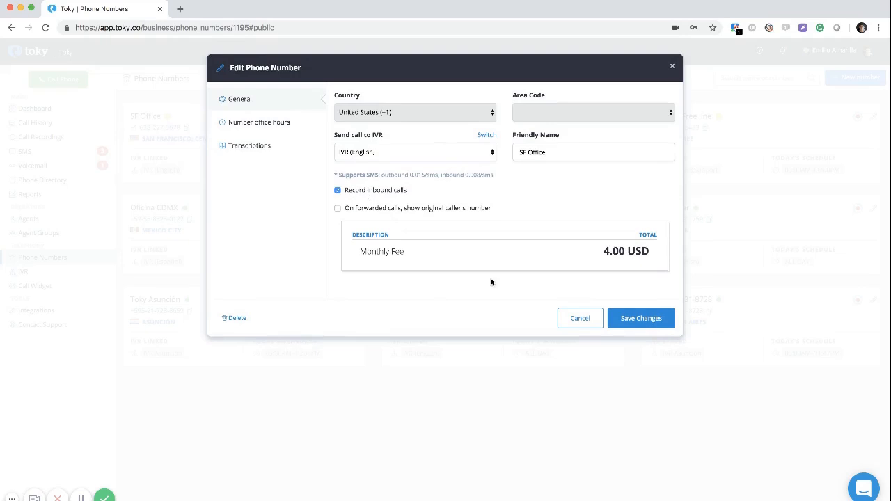
pyautogui.click(570, 323)
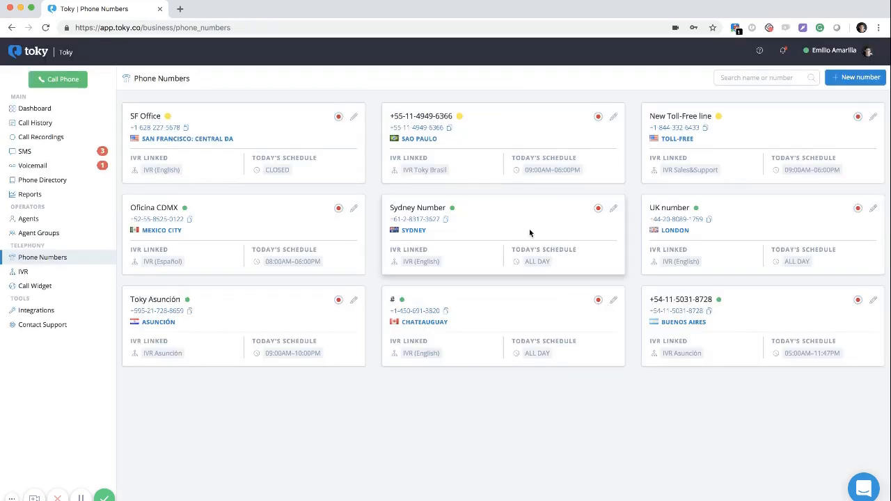
pyautogui.click(70, 137)
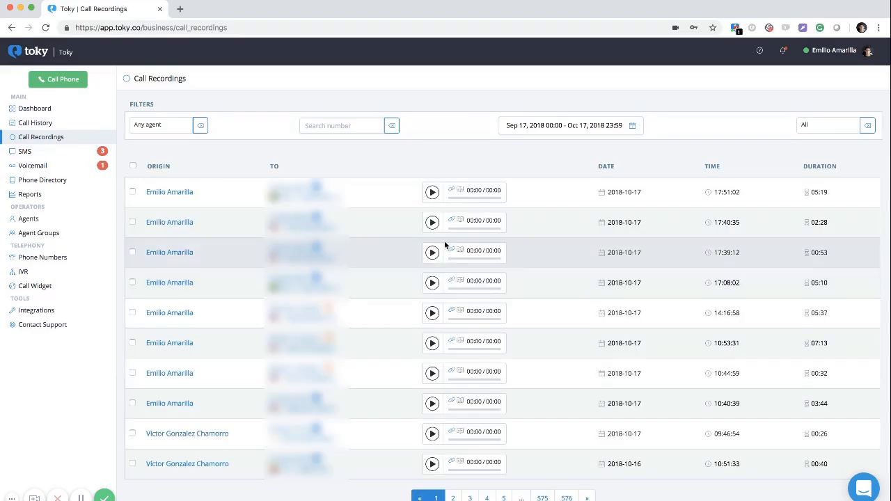
# Scroll the recordings list, then open the SMS thread with Contact 5678
pyautogui.scroll(-1, 374, 313)
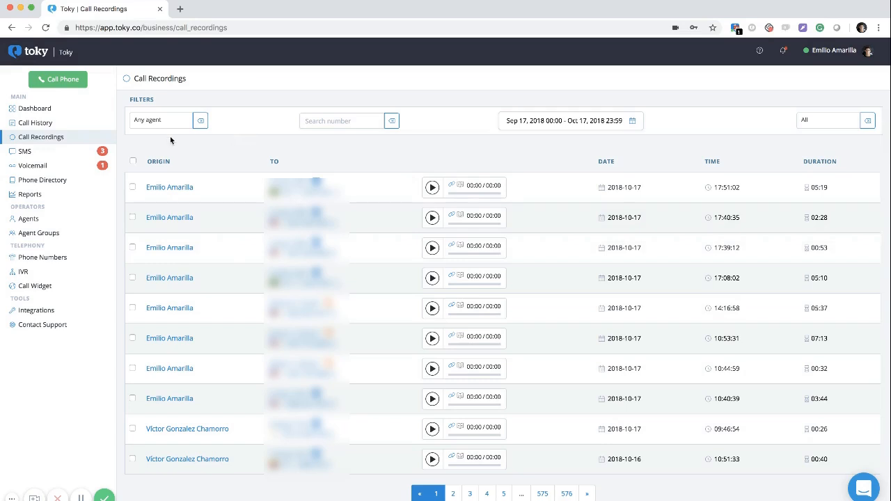
pyautogui.click(65, 153)
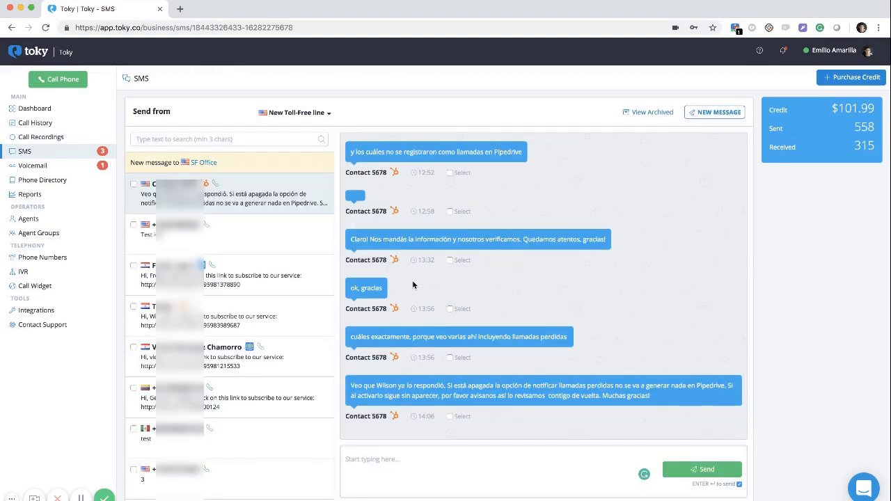
# Scroll through the SMS conversations and thread, then open the Voicemail inbox
pyautogui.scroll(-3, 269, 335)
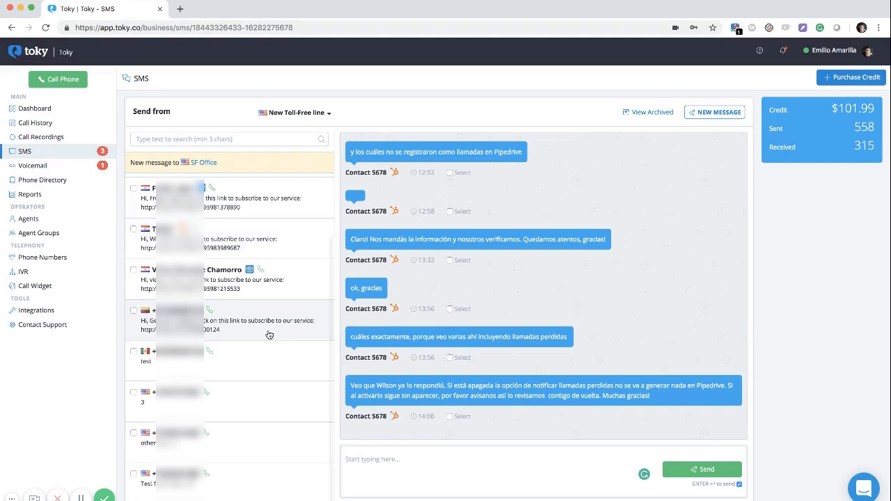
pyautogui.scroll(-1, 472, 319)
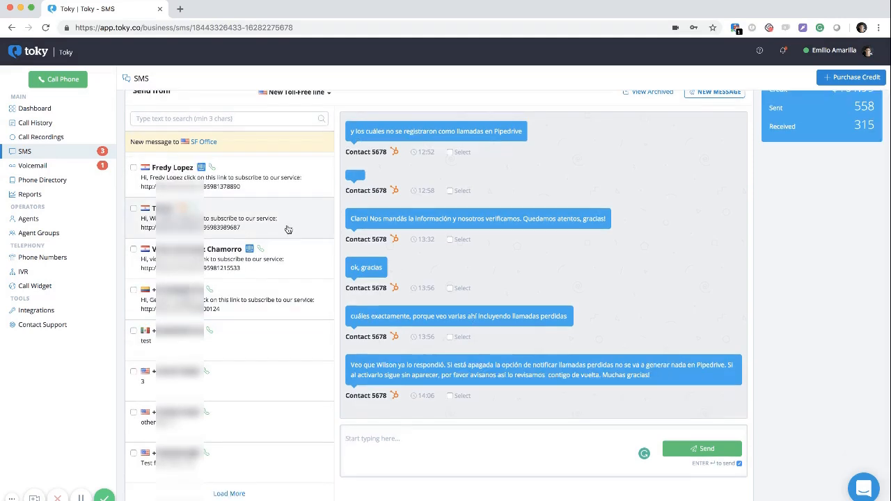
pyautogui.scroll(2, 288, 229)
pyautogui.scroll(2, 423, 230)
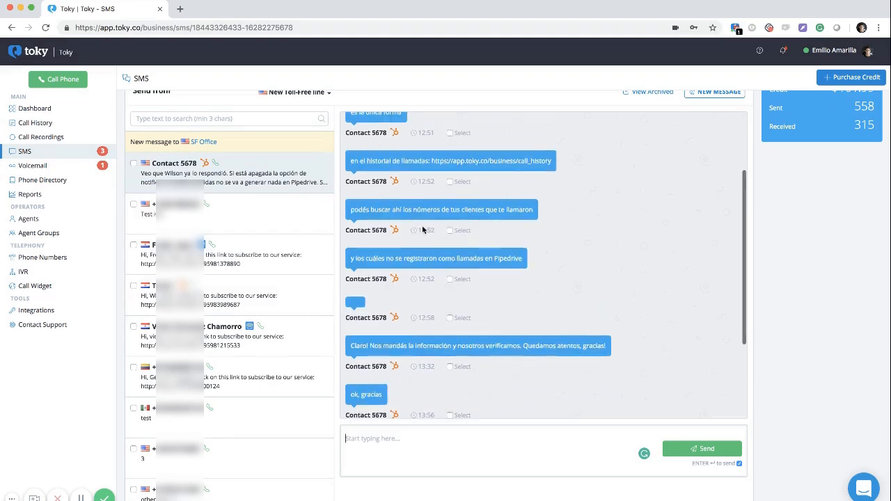
pyautogui.scroll(3, 459, 175)
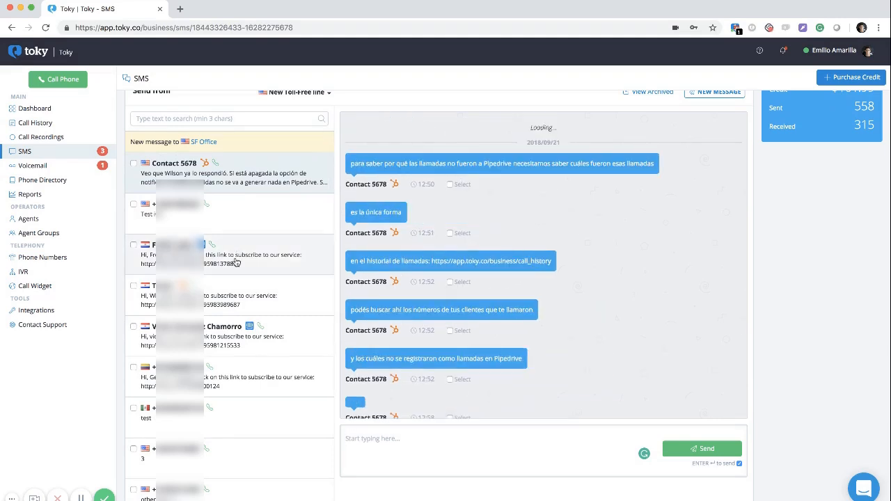
pyautogui.scroll(1, 235, 259)
pyautogui.click(59, 167)
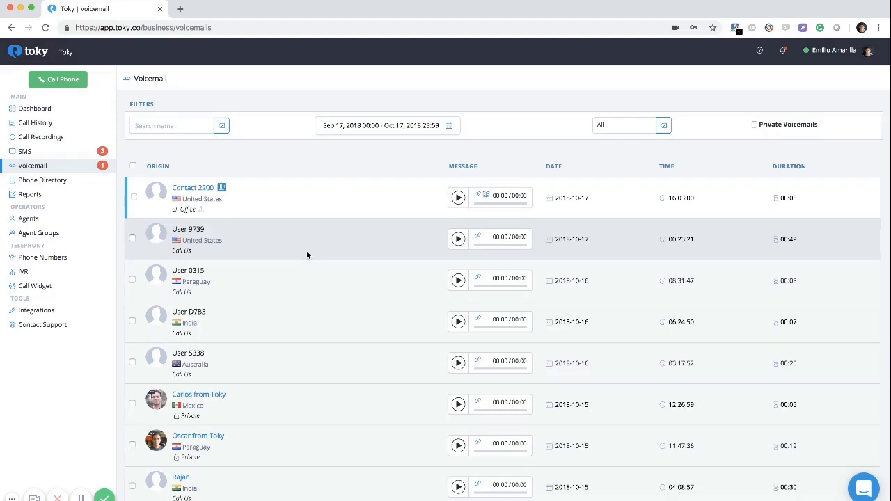
# Look over the voicemail name search and date-range filters
pyautogui.scroll(-2, 307, 255)
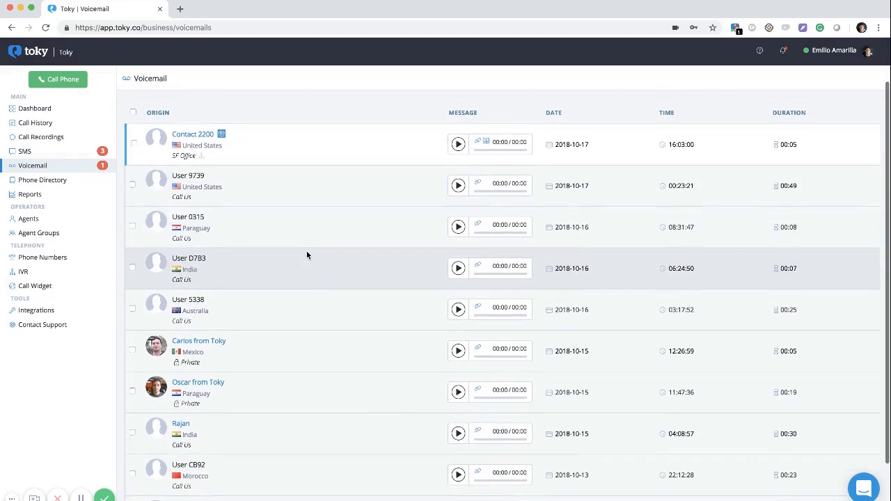
pyautogui.scroll(2, 306, 255)
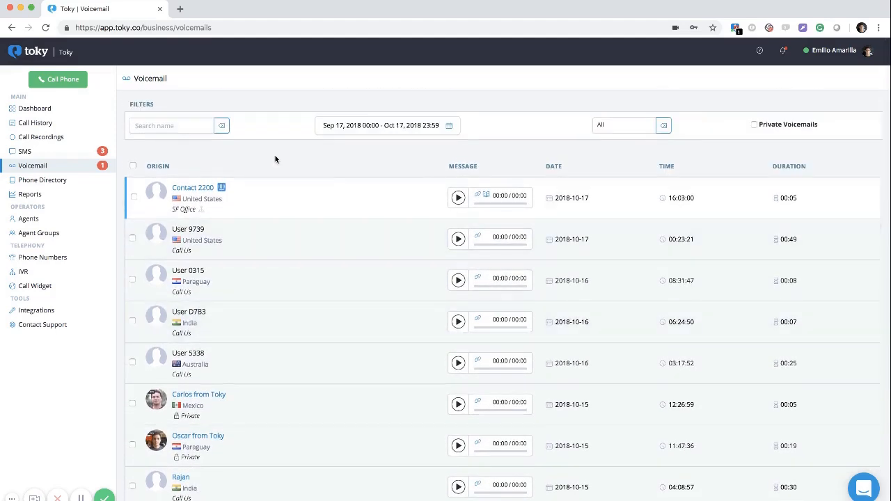
pyautogui.click(183, 127)
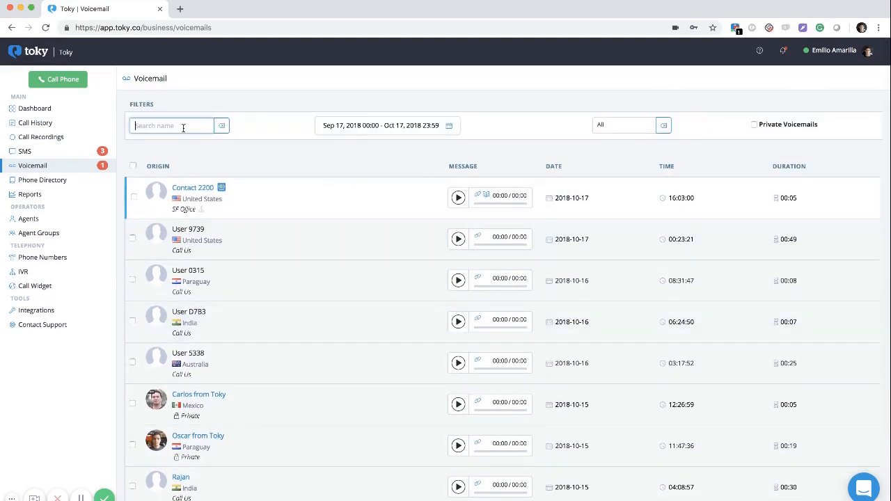
pyautogui.click(337, 124)
# Review the read/unread options, filter to Private Voicemails only, then open Phone Directory
pyautogui.click(622, 125)
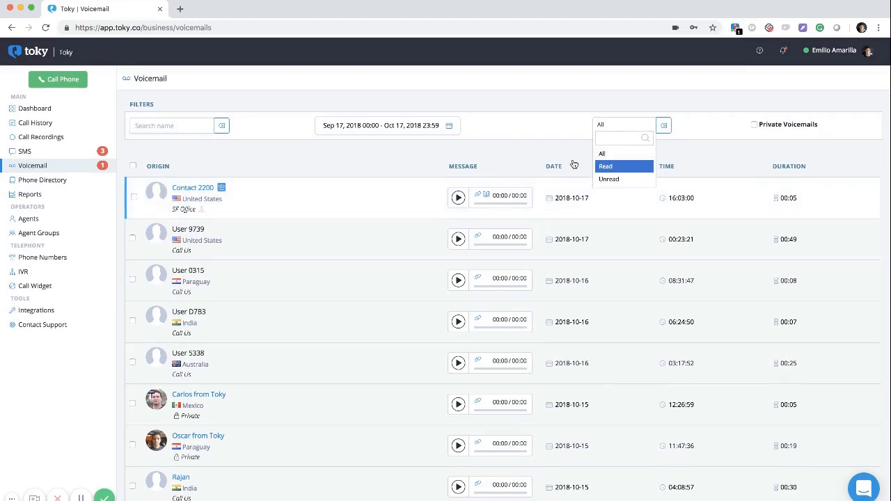
pyautogui.scroll(-3, 250, 142)
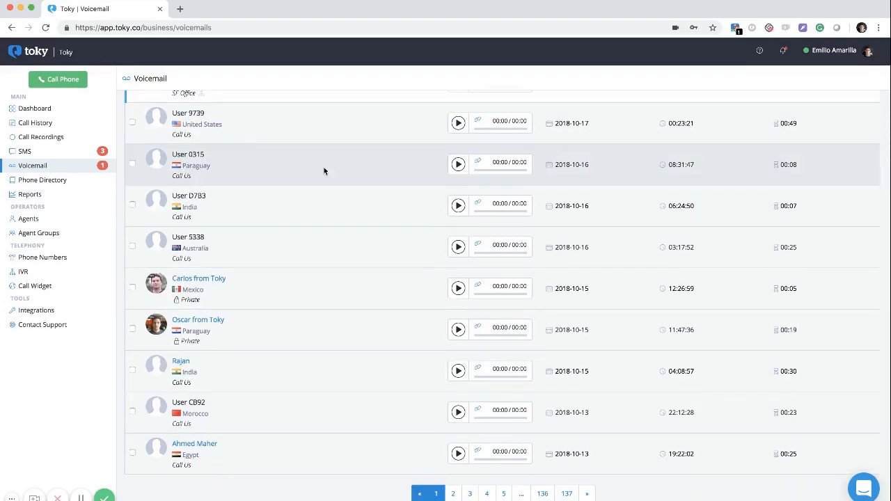
pyautogui.scroll(3, 341, 171)
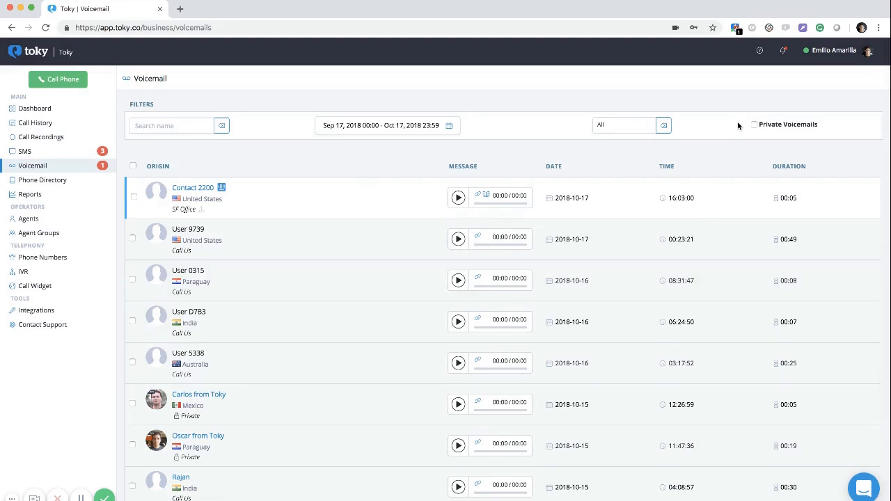
pyautogui.click(769, 126)
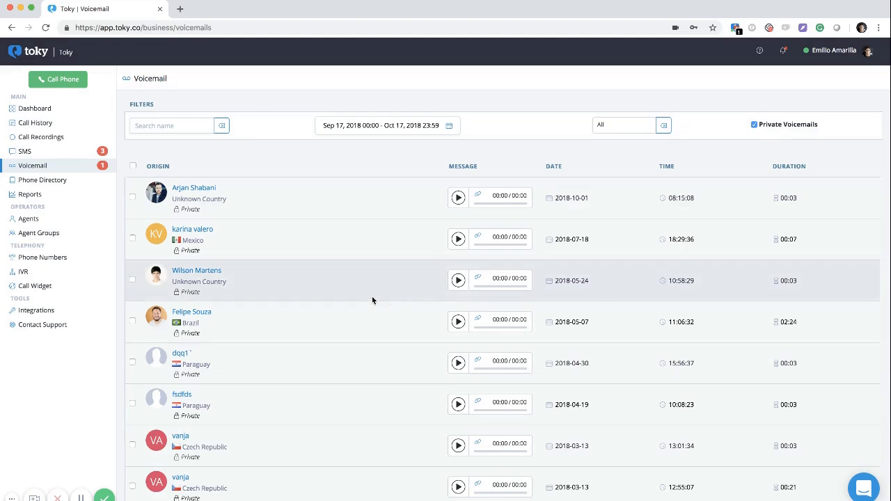
pyautogui.click(76, 183)
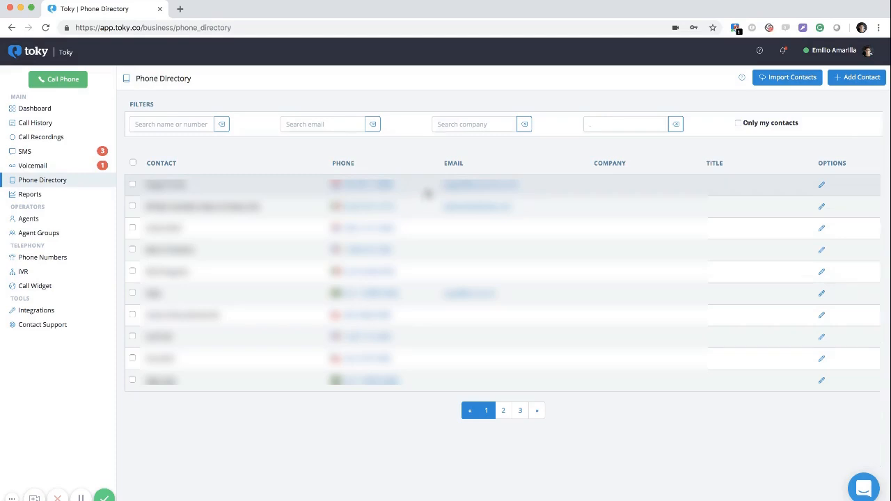
# Dismiss the contact import, discard a new contact draft with a name entered, then open Reports
pyautogui.click(779, 82)
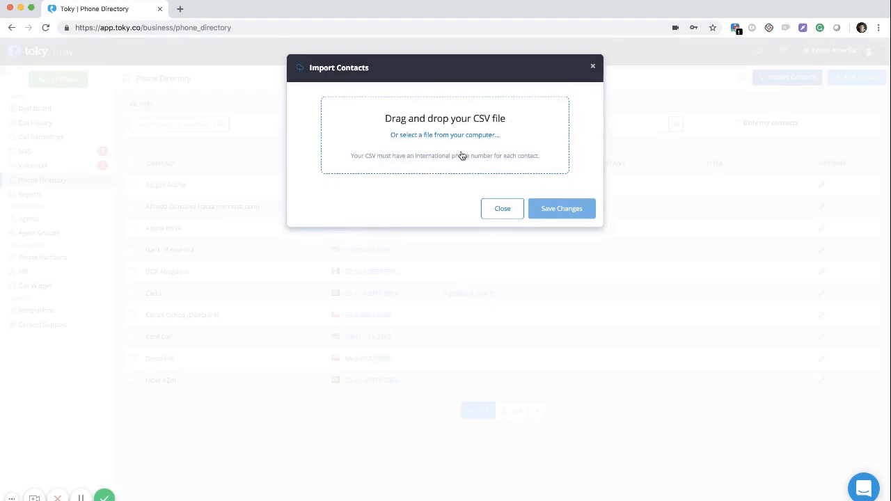
pyautogui.click(490, 215)
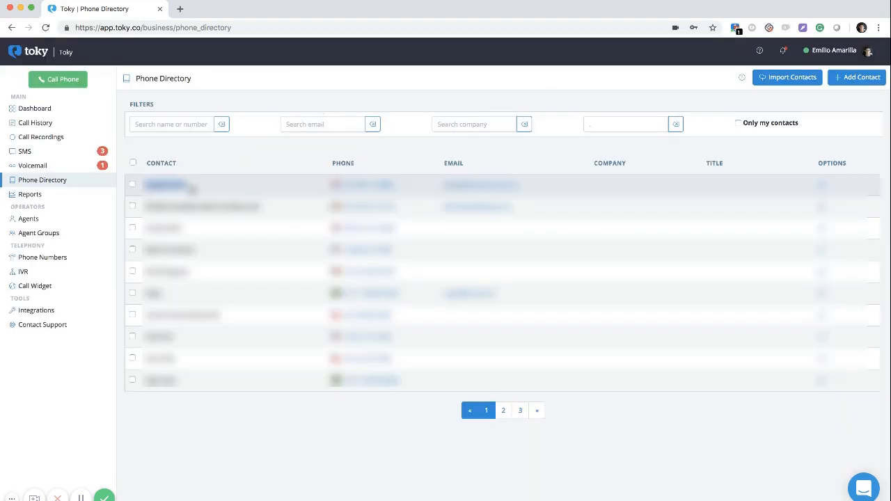
pyautogui.click(852, 79)
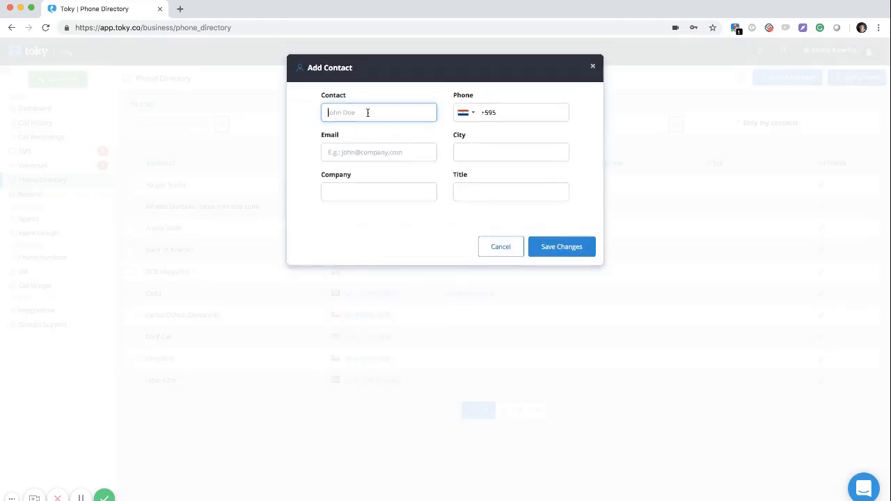
pyautogui.click(538, 120)
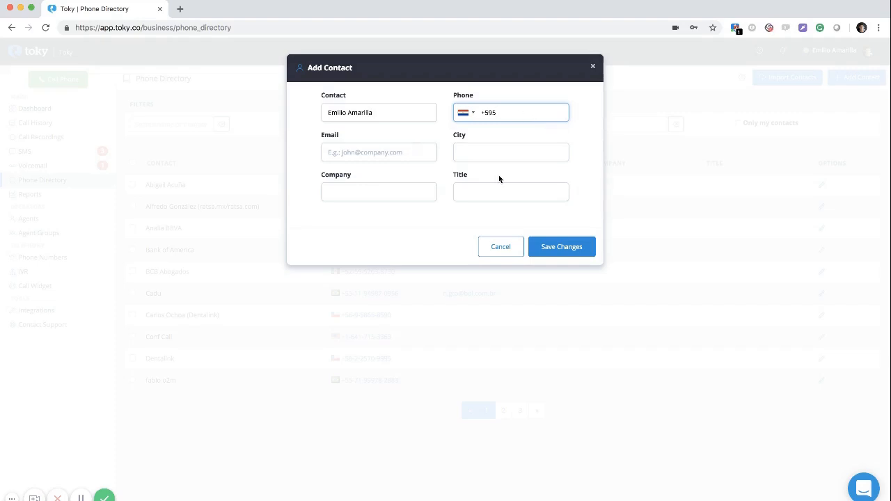
pyautogui.click(497, 248)
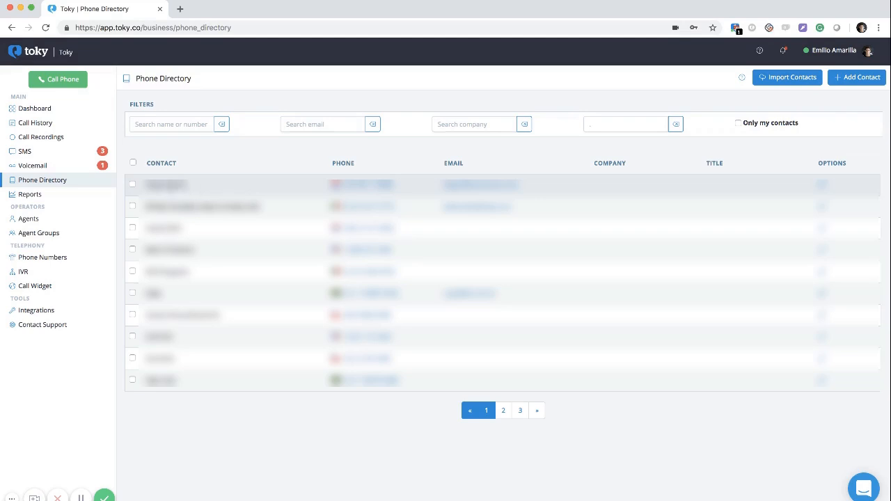
pyautogui.click(92, 197)
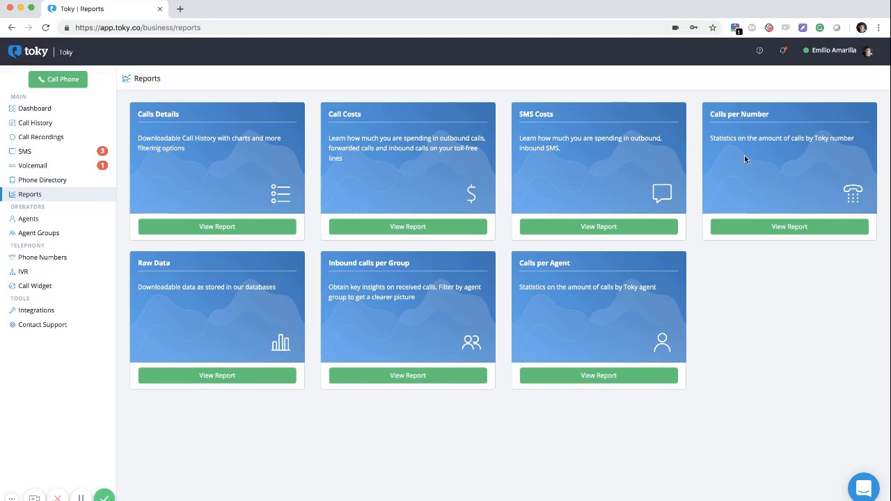
# Choose View Report on the Calls per Number card
pyautogui.click(741, 231)
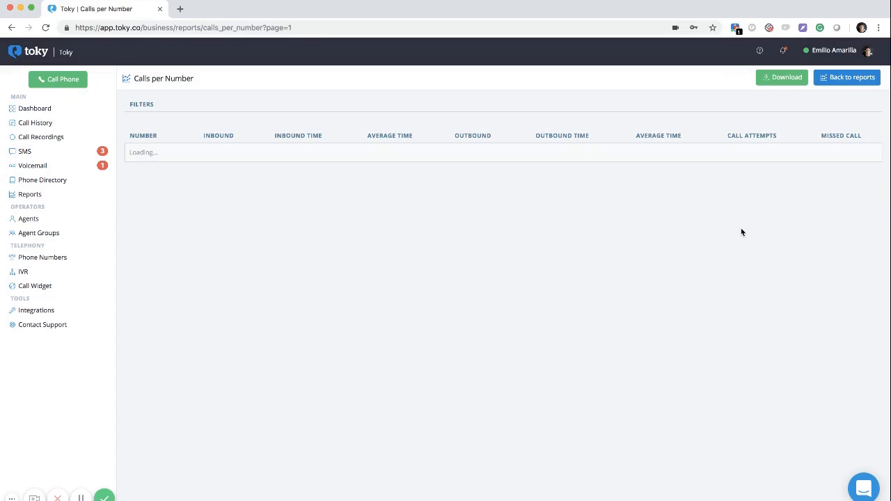
# Download the Calls per Number report for Any number, Sep 17 – Oct 17, 2018 (418 calls)
pyautogui.scroll(-2, 498, 309)
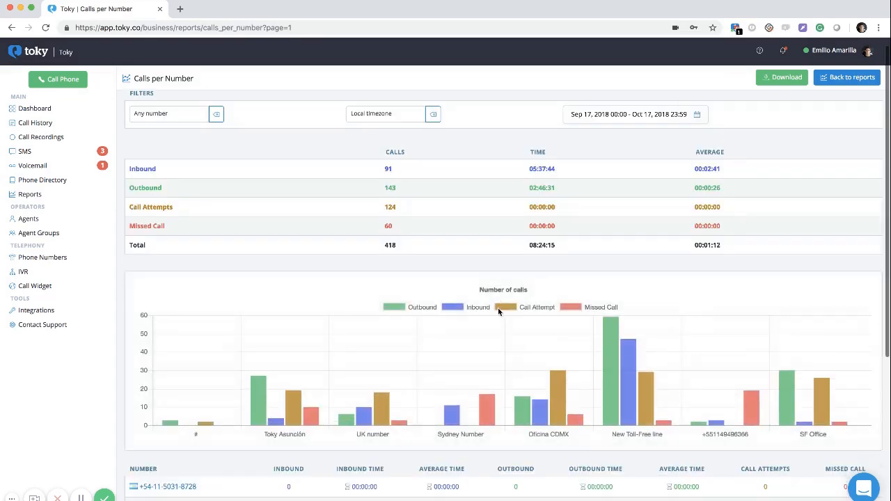
pyautogui.scroll(-5, 498, 310)
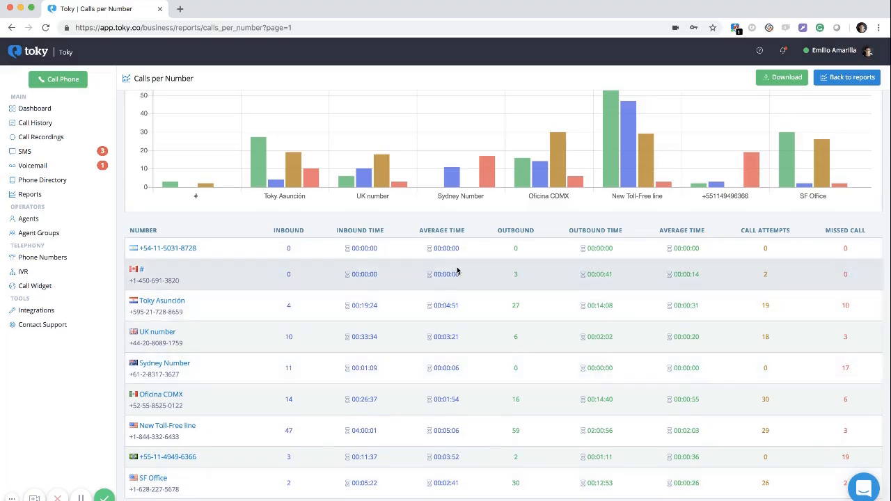
pyautogui.scroll(1, 457, 270)
pyautogui.scroll(5, 457, 270)
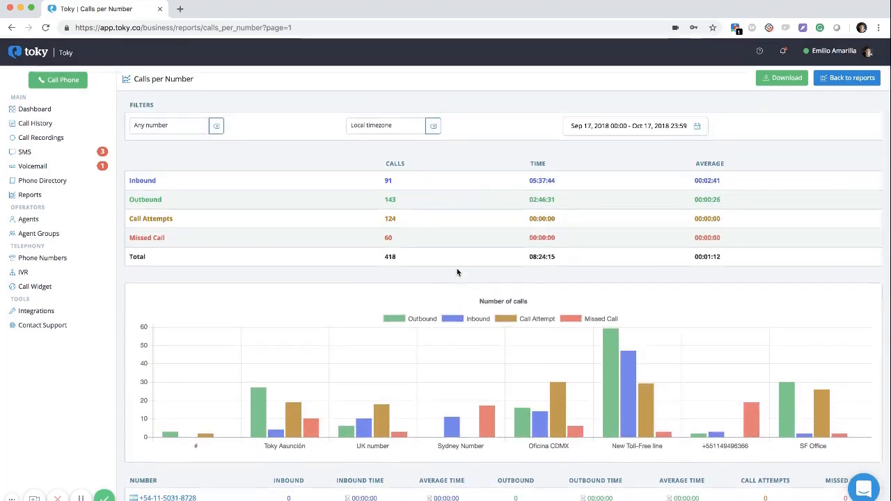
pyautogui.click(174, 124)
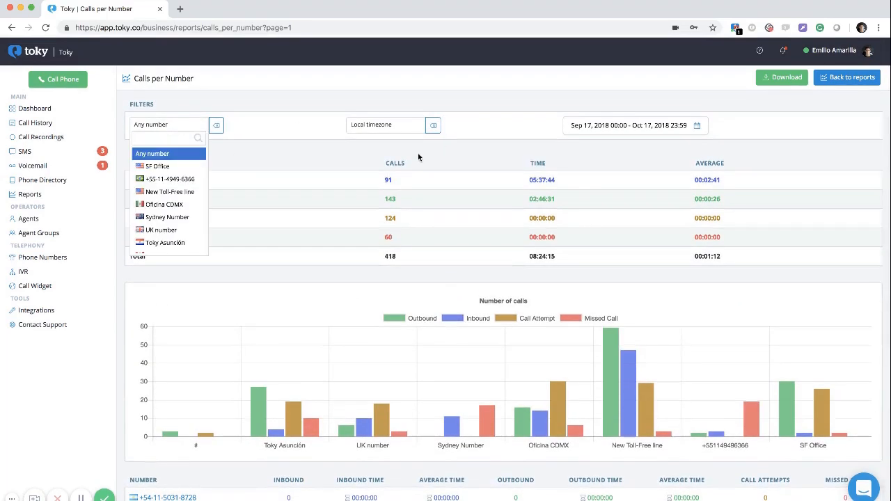
pyautogui.click(365, 181)
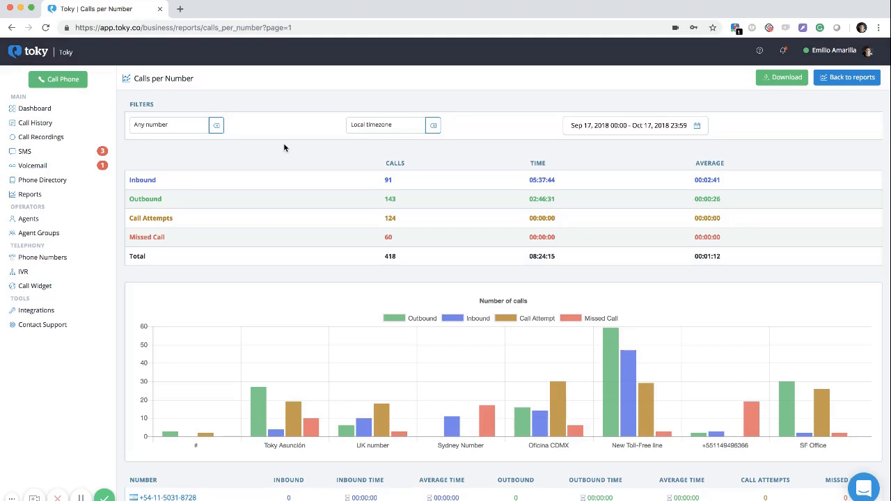
pyautogui.click(784, 79)
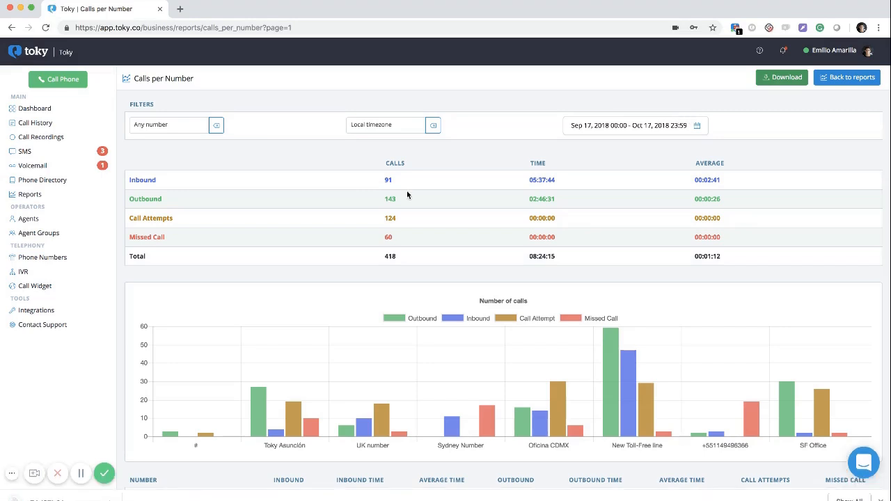
pyautogui.click(881, 499)
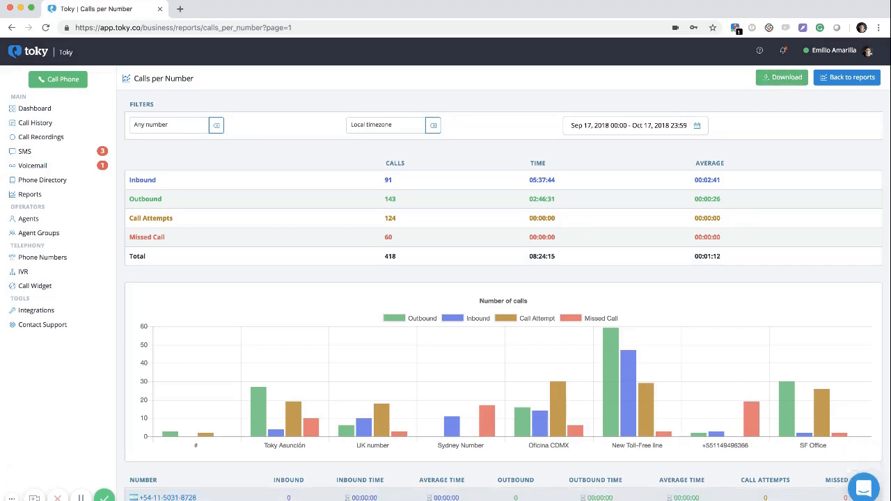
# From the Agents list, start a new agent and enter the agent's full name
pyautogui.click(41, 219)
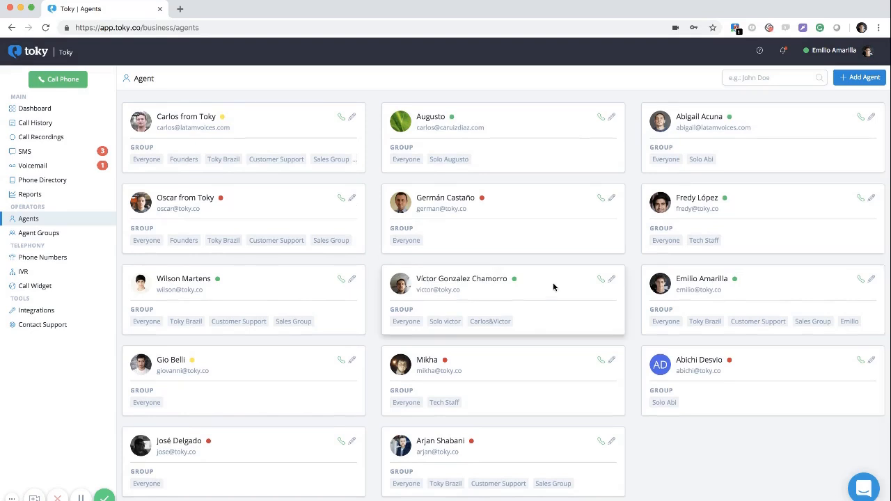
pyautogui.click(856, 78)
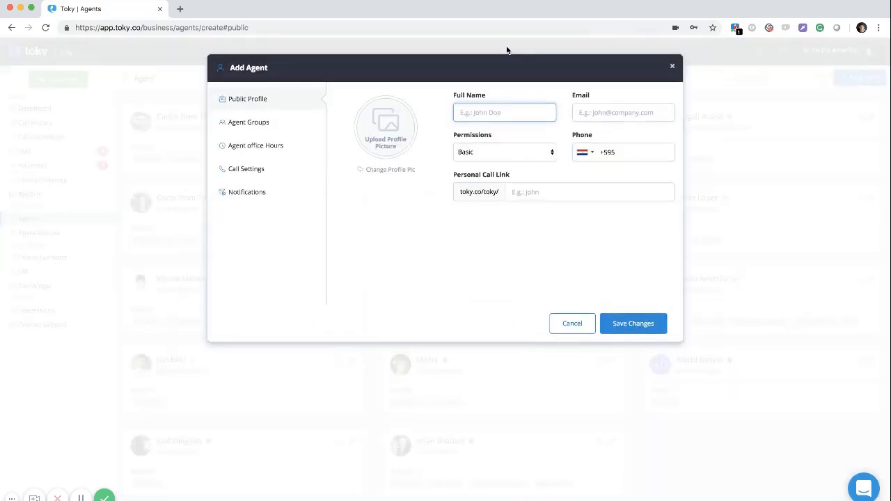
pyautogui.write('Emilio')
# Review the agent's email, Basic permissions and +595 phone prefix, then bring up Agent Groups
pyautogui.click(606, 113)
pyautogui.click(526, 153)
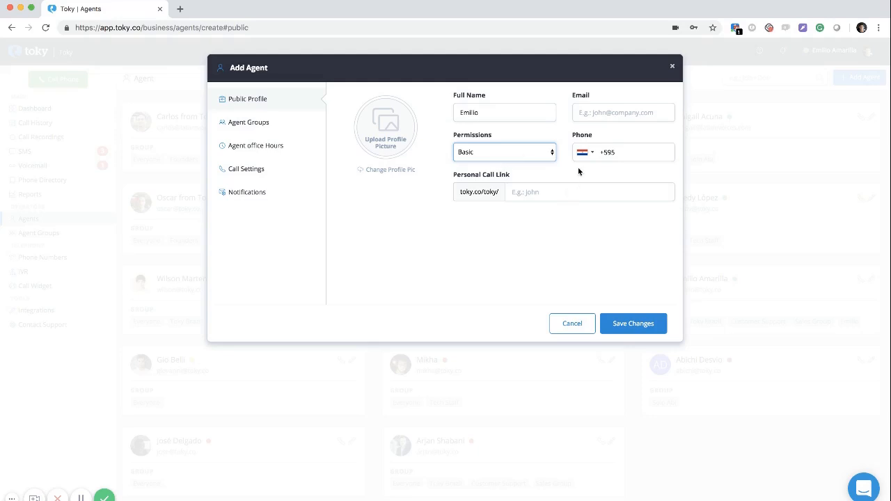
pyautogui.click(634, 155)
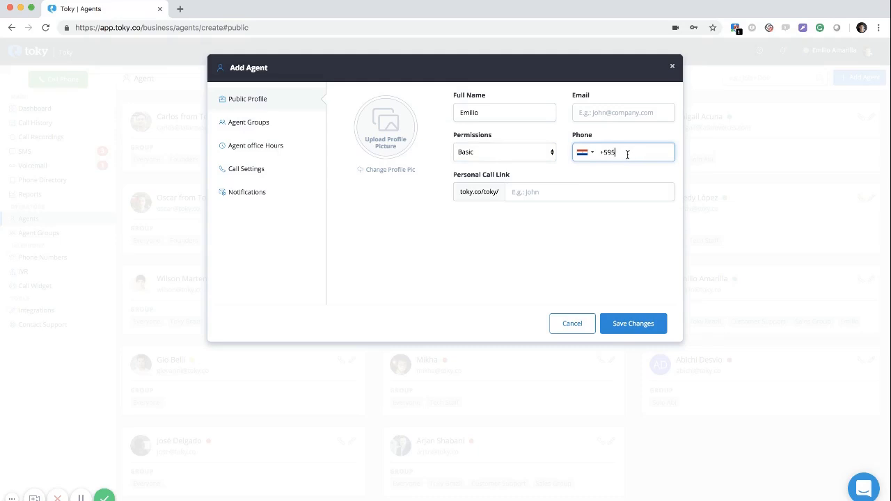
pyautogui.click(282, 123)
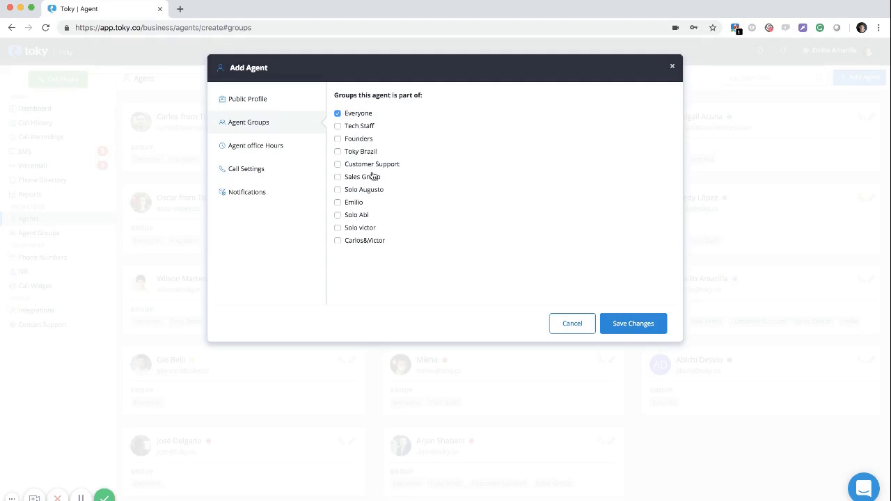
# Add the agent to Sales Group and Customer Support and make them available on weekdays
pyautogui.click(350, 180)
pyautogui.click(365, 168)
pyautogui.click(283, 145)
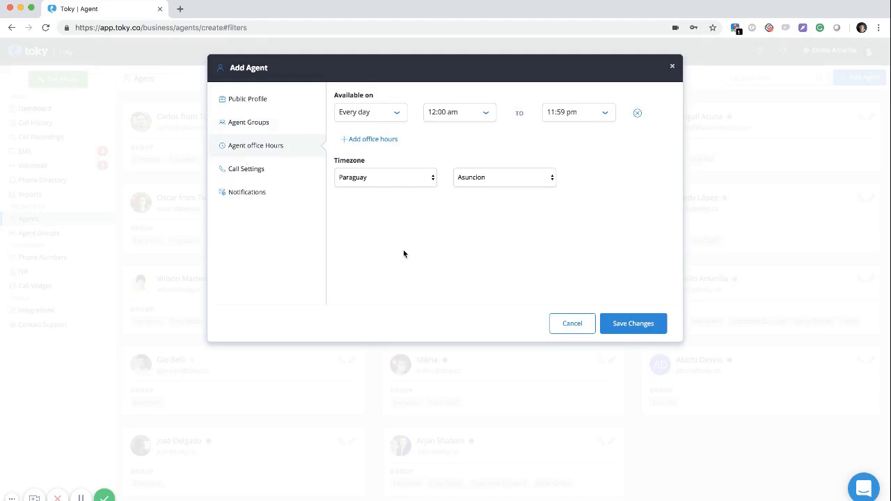
pyautogui.click(367, 114)
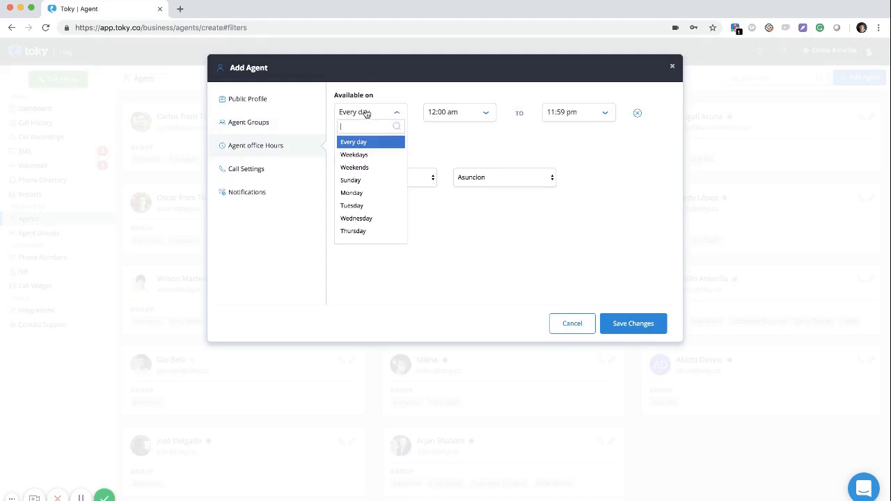
pyautogui.click(361, 155)
# Set office hours 12:00 am to 11:00 pm, United Kingdom/London timezone, then review call settings
pyautogui.click(450, 117)
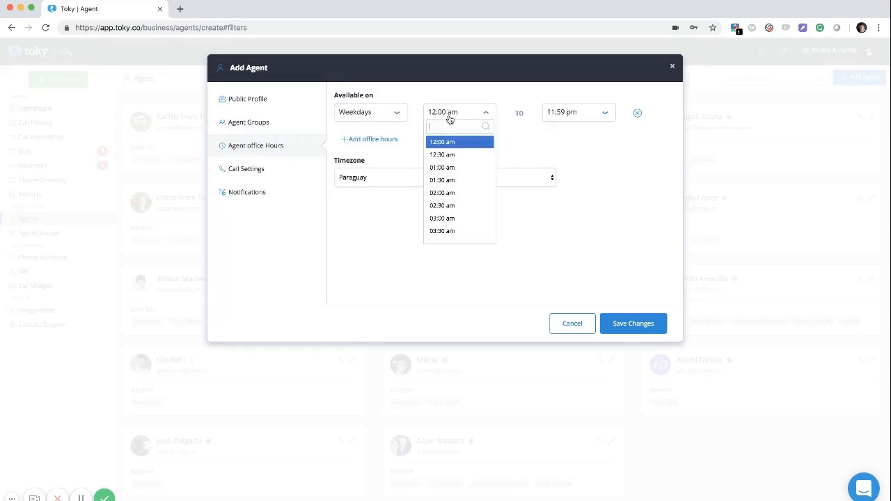
pyautogui.click(443, 142)
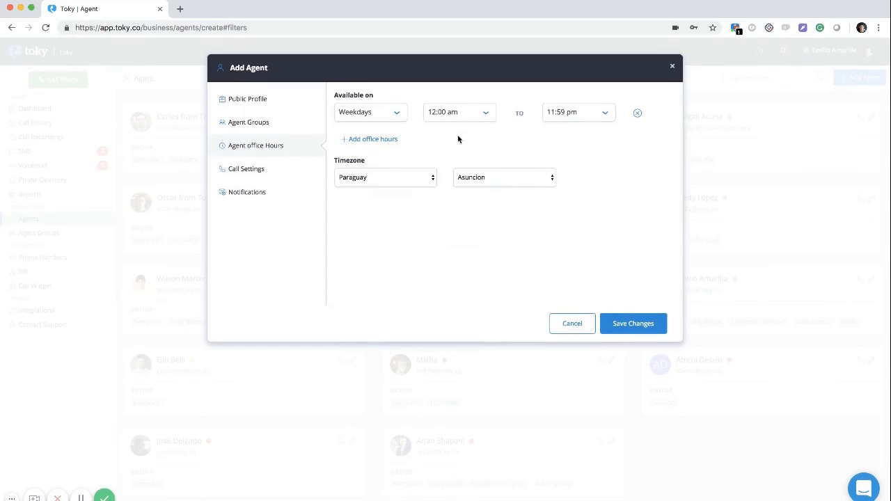
pyautogui.click(571, 119)
pyautogui.click(567, 221)
pyautogui.click(397, 188)
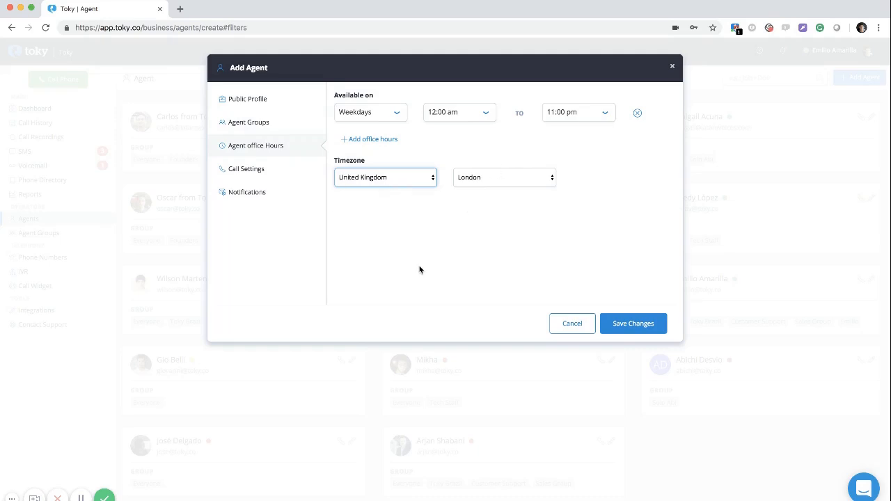
pyautogui.click(262, 174)
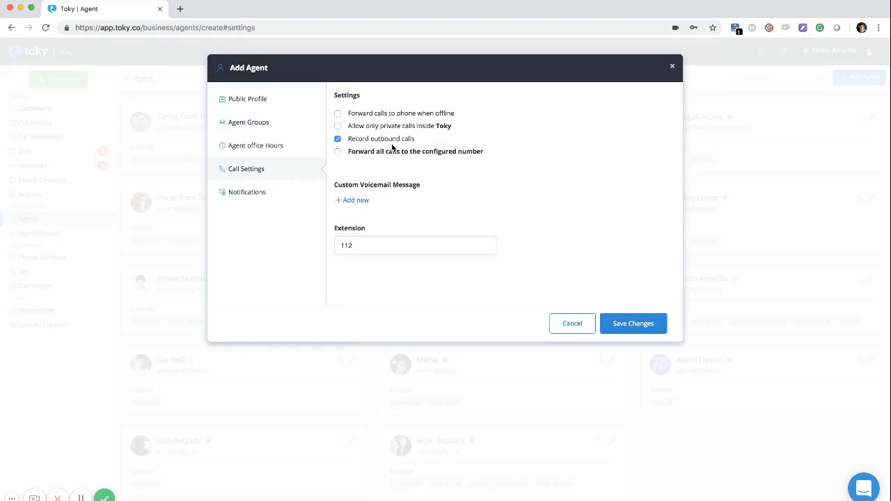
# In the agent's notification preferences, toggle the incoming call sound off and back on
pyautogui.click(249, 192)
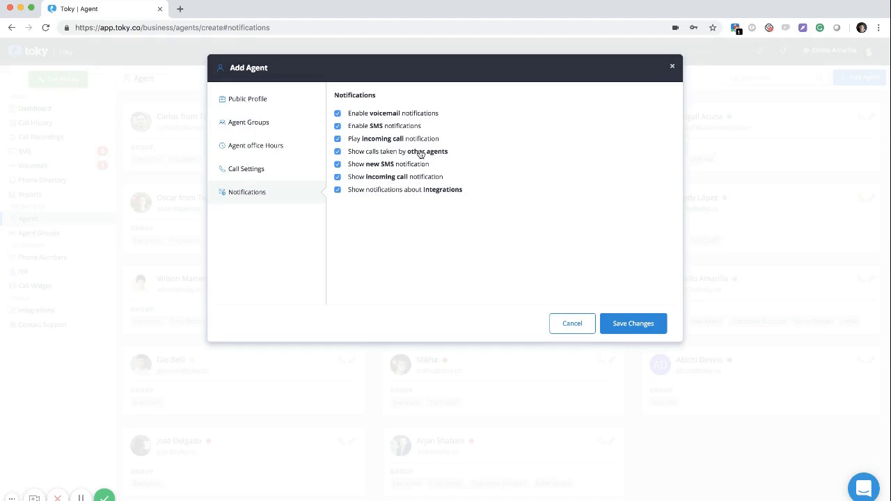
pyautogui.click(362, 140)
pyautogui.click(374, 145)
# Discard the unsaved agent and go to the Agent Groups overview
pyautogui.click(564, 327)
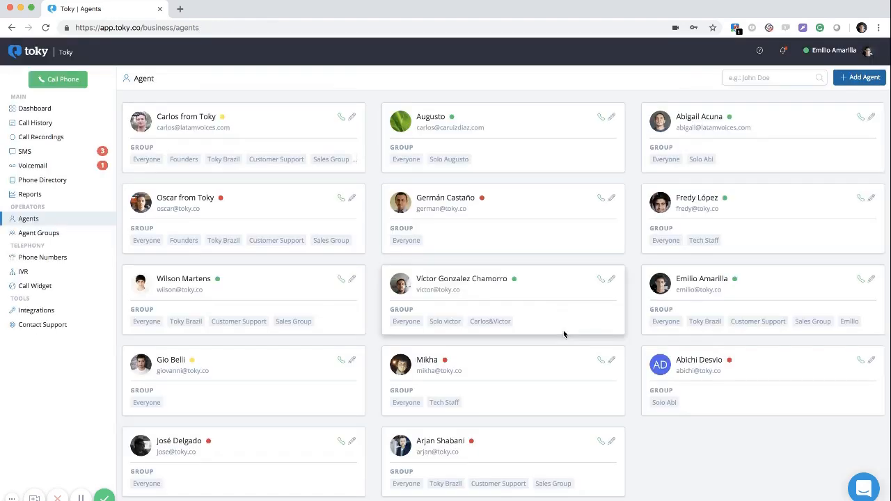
pyautogui.scroll(-1, 364, 240)
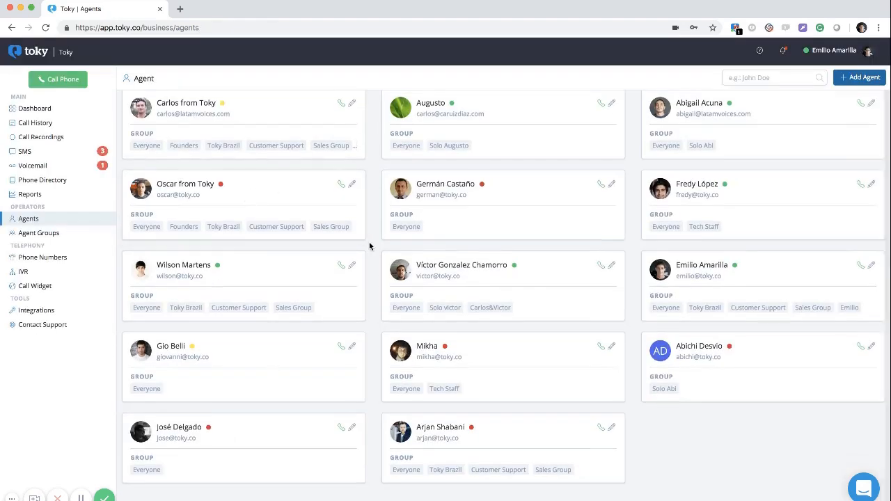
pyautogui.scroll(1, 370, 245)
pyautogui.click(60, 234)
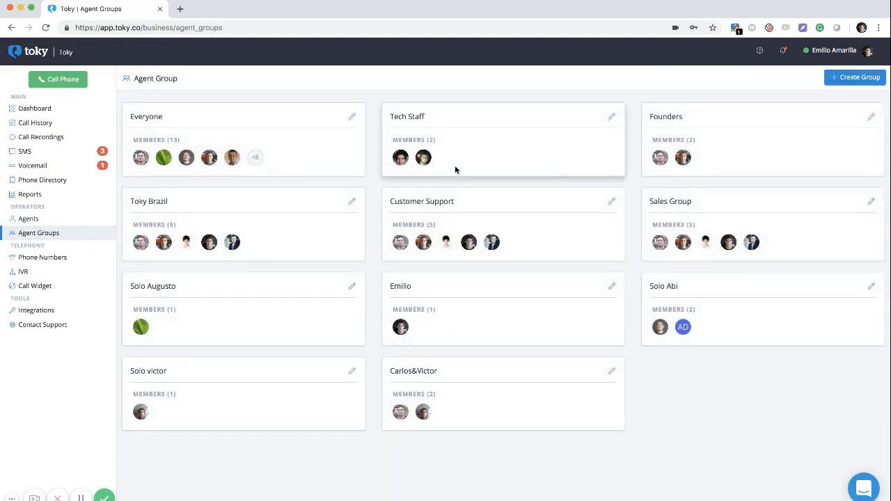
# Start a new agent group and name it 'Support 2'
pyautogui.click(863, 77)
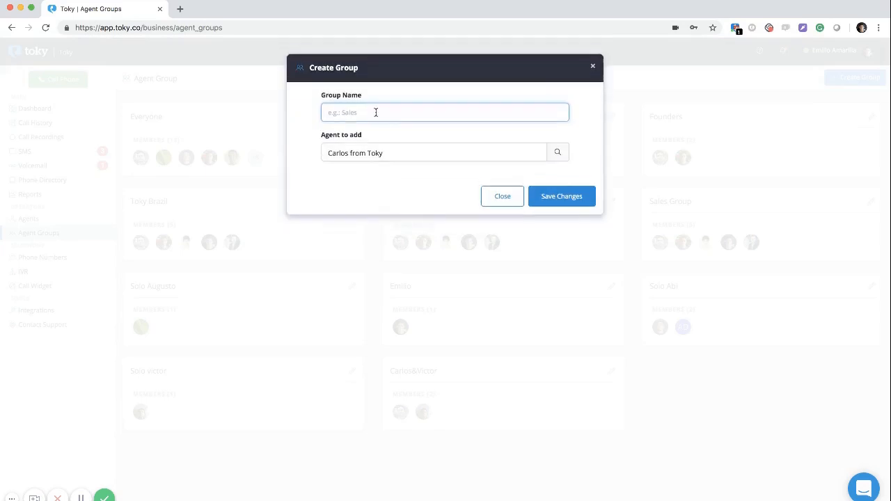
pyautogui.click(368, 154)
pyautogui.scroll(-2, 355, 230)
pyautogui.scroll(2, 357, 259)
pyautogui.scroll(-1, 357, 259)
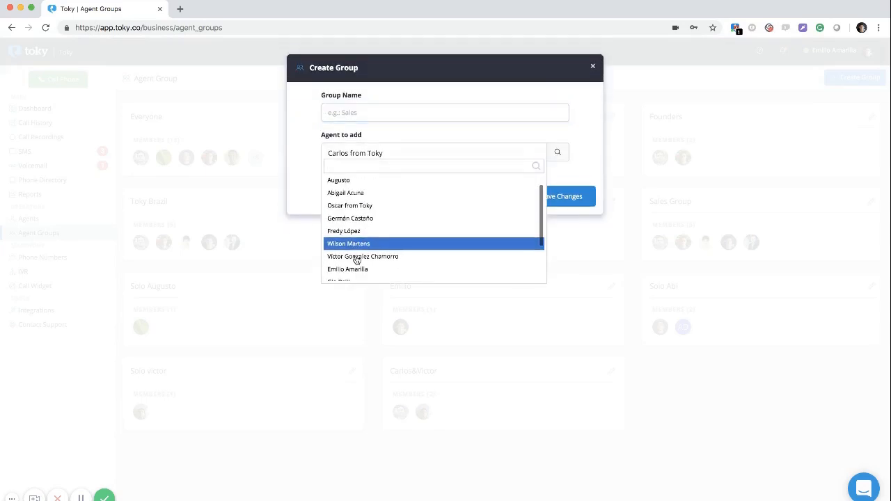
pyautogui.click(364, 120)
pyautogui.write('Support 2')
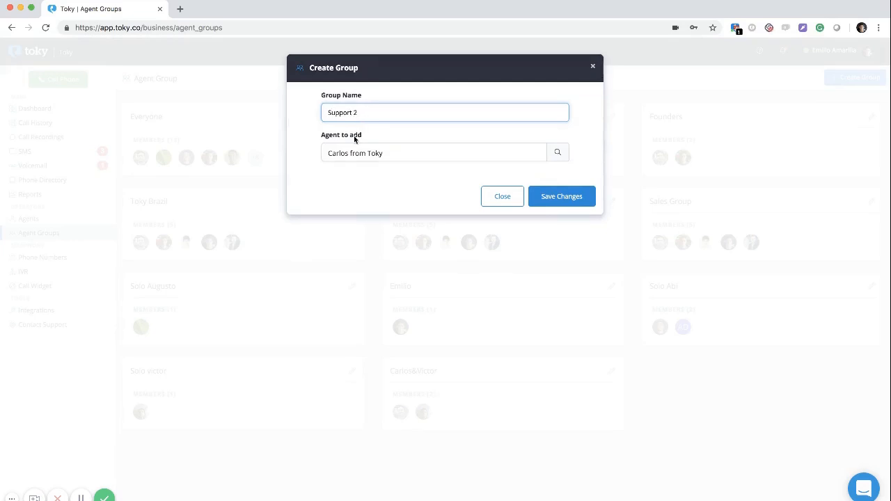
# Add three agents to Support 2 from the agent list and save the group
pyautogui.click(355, 151)
pyautogui.scroll(-2, 365, 218)
pyautogui.scroll(-1, 365, 218)
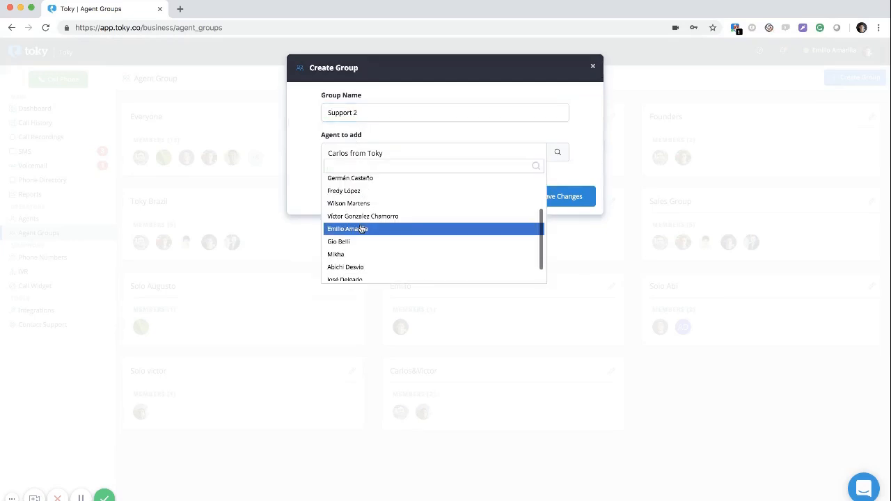
pyautogui.click(365, 227)
pyautogui.click(355, 156)
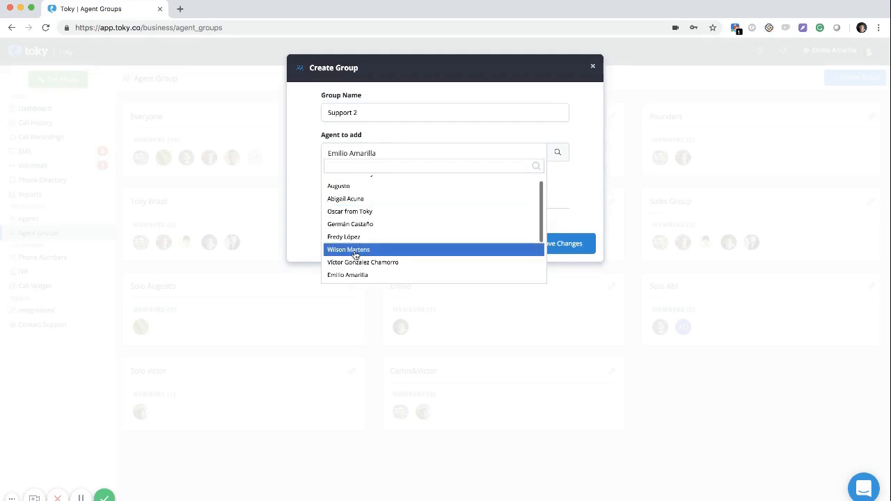
pyautogui.scroll(-5, 356, 256)
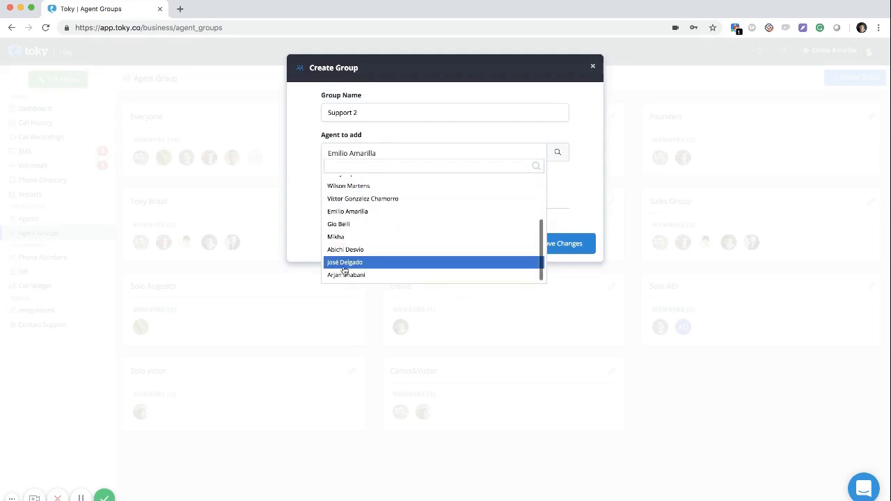
pyautogui.click(345, 262)
pyautogui.click(365, 154)
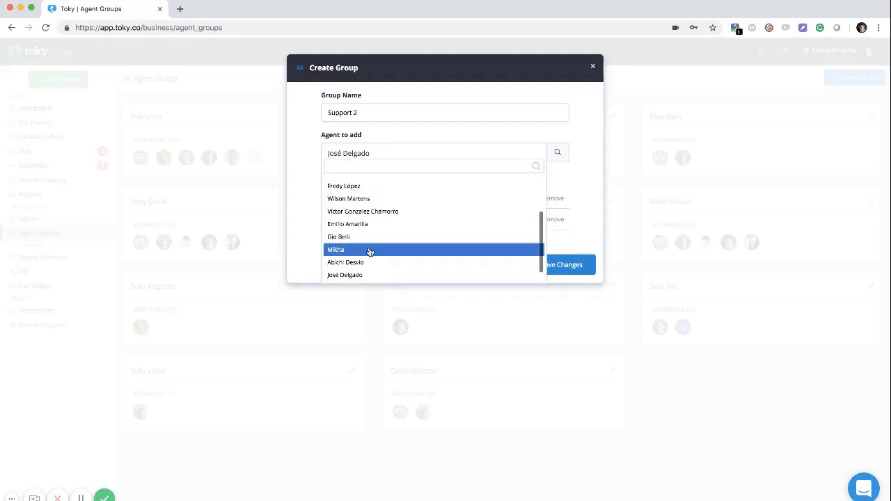
pyautogui.scroll(-1, 368, 250)
pyautogui.click(364, 277)
pyautogui.click(567, 286)
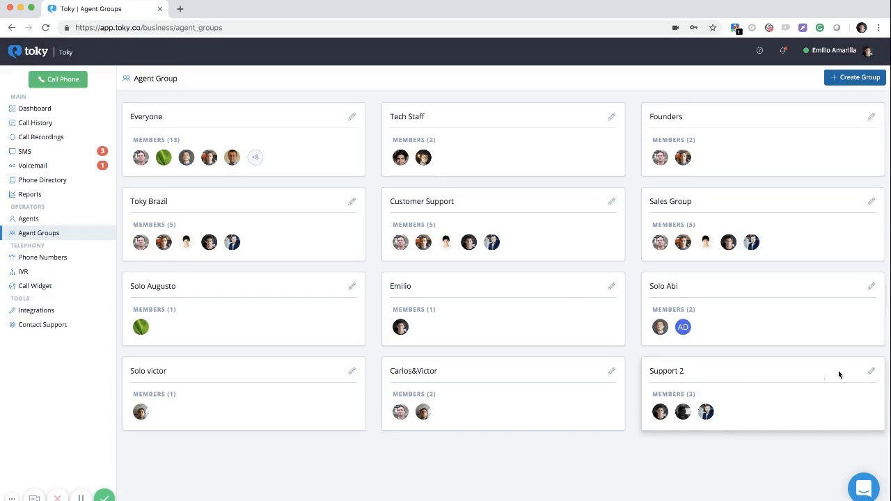
# Delete the Support 2 agent group with confirmation, then go to the nine-number Phone Numbers page
pyautogui.click(869, 374)
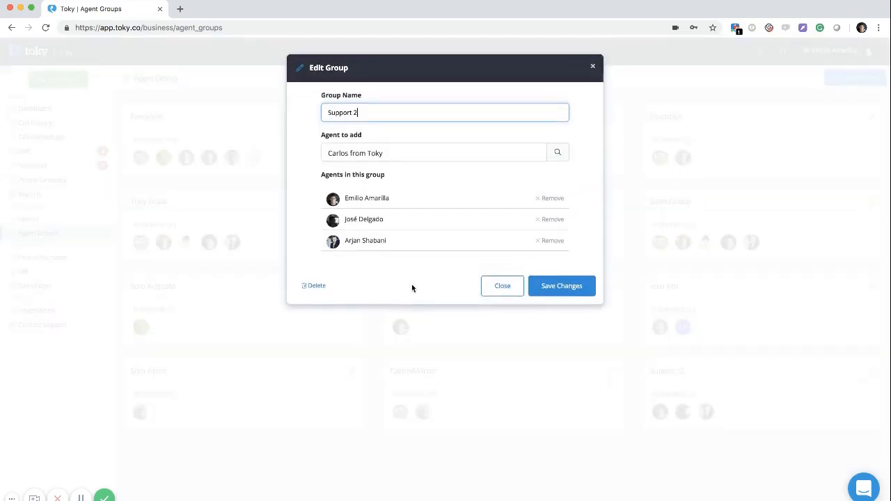
pyautogui.click(315, 285)
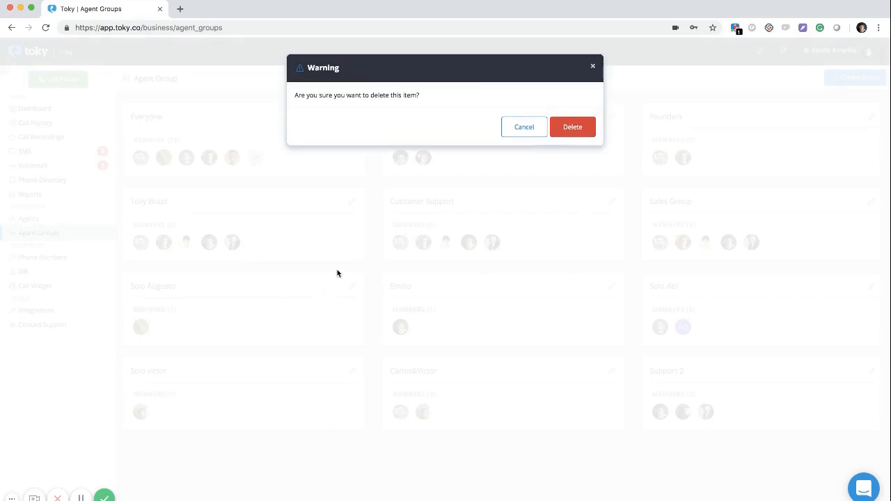
pyautogui.click(573, 126)
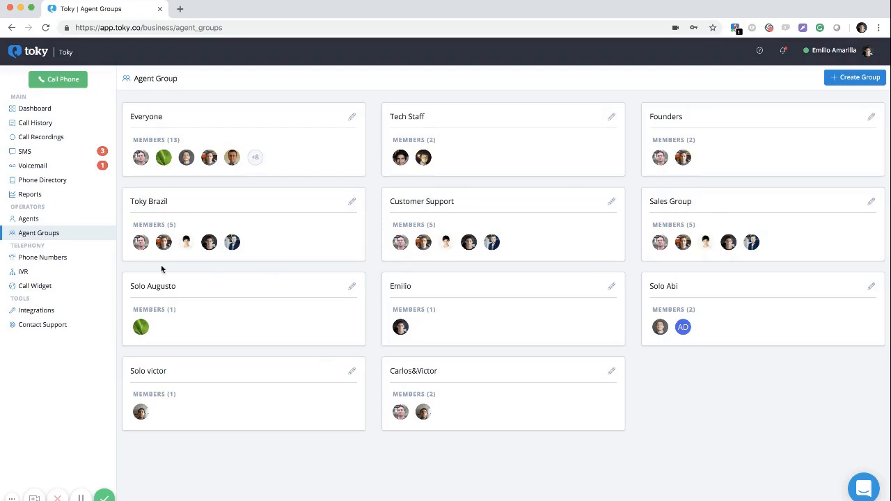
pyautogui.click(93, 264)
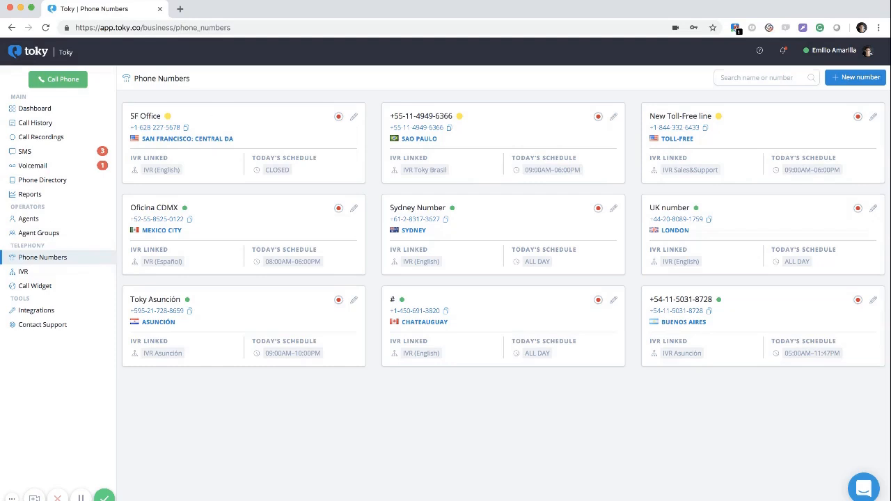
# Start a new phone number request with country United States (+1)
pyautogui.click(851, 78)
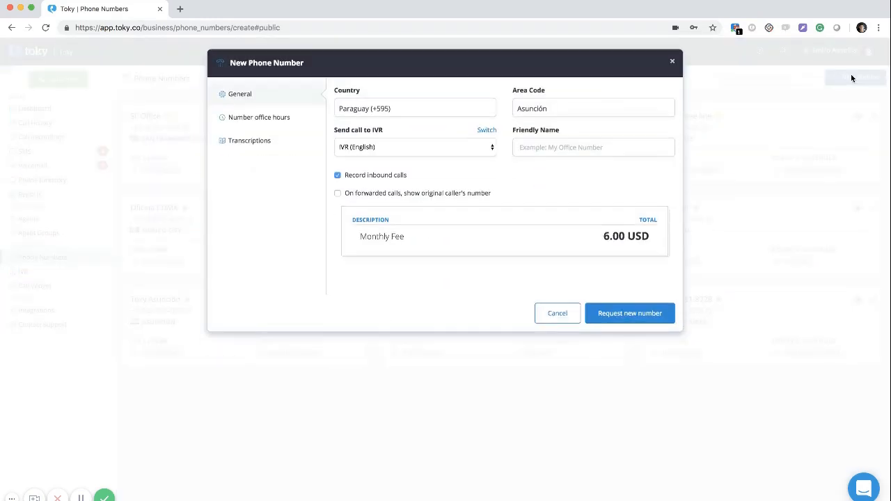
pyautogui.click(422, 117)
pyautogui.write('unite')
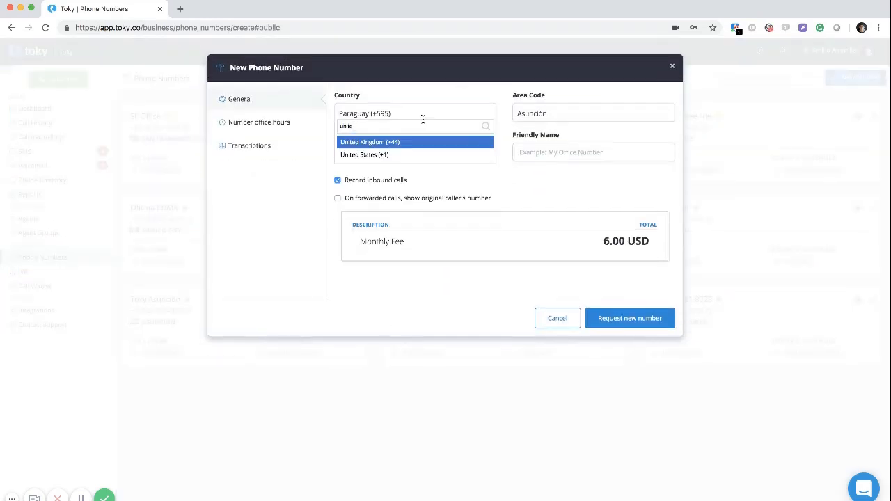
pyautogui.press('Down')
pyautogui.press('Return')
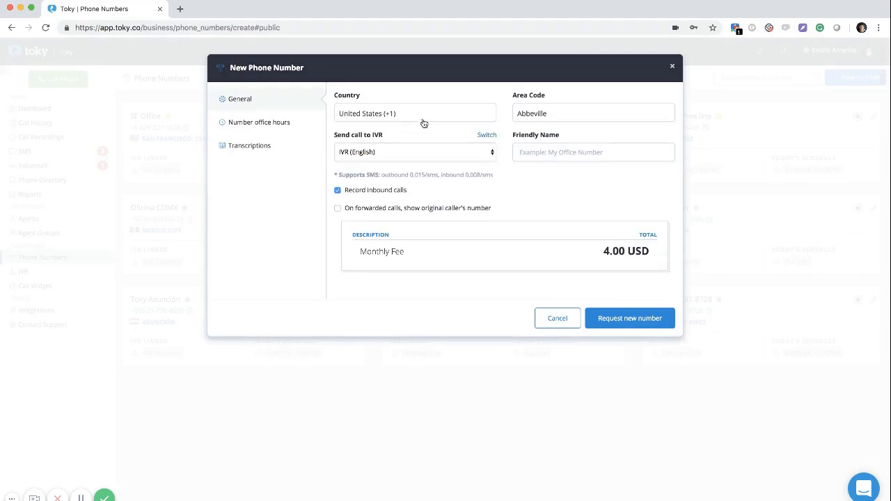
# Choose the New York City area code and check the IVR (English) routing
pyautogui.click(555, 119)
pyautogui.scroll(-3, 567, 185)
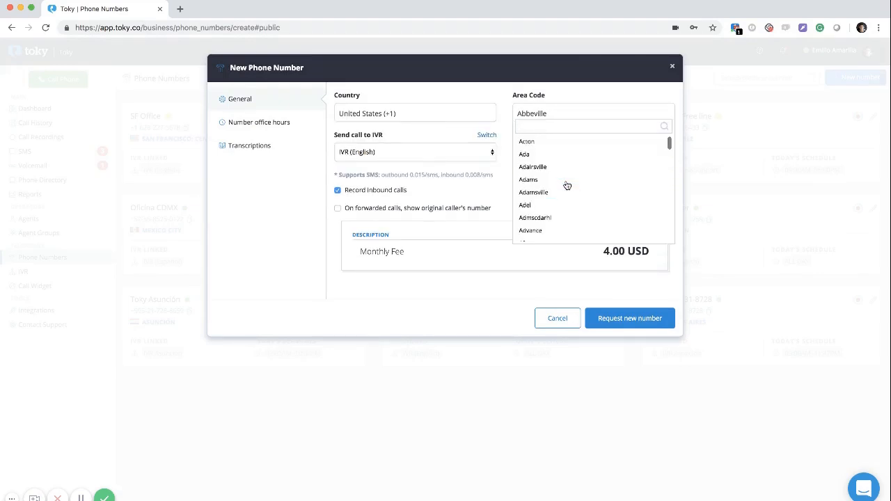
pyautogui.scroll(-3, 567, 185)
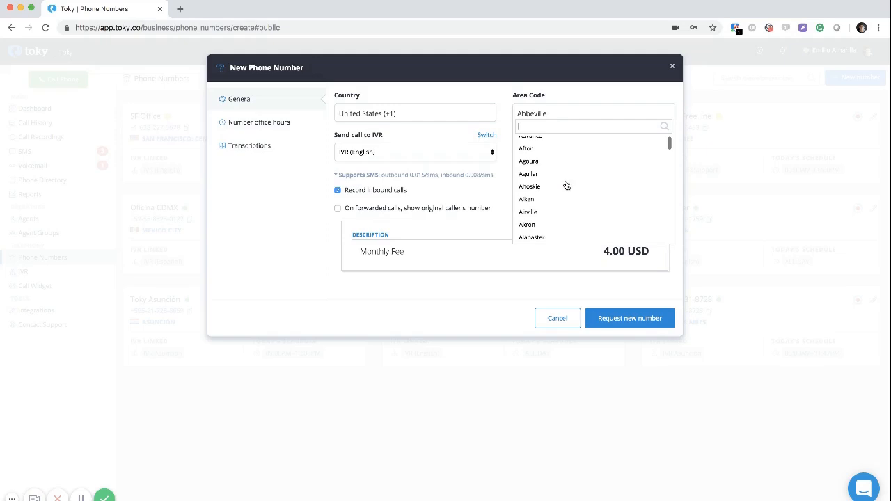
pyautogui.write('city')
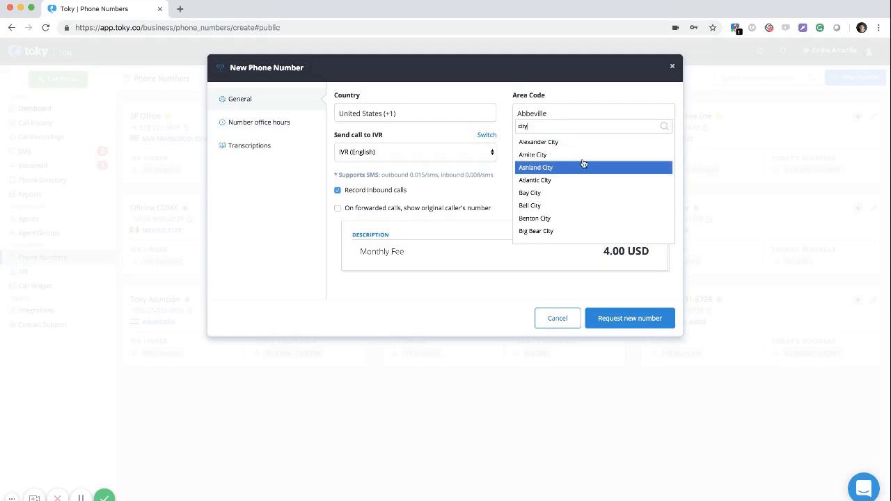
pyautogui.scroll(-5, 553, 178)
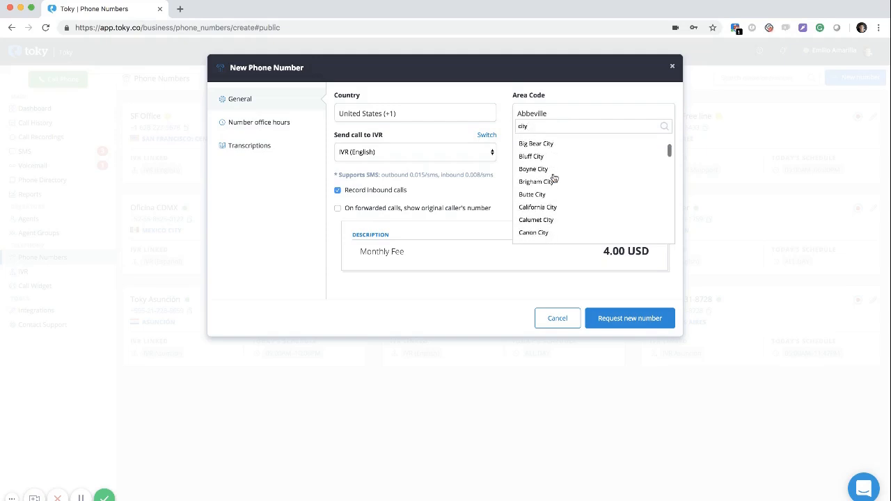
pyautogui.press('BackSpace')
pyautogui.press('BackSpace')
pyautogui.press('BackSpace')
pyautogui.press('BackSpace')
pyautogui.write('new')
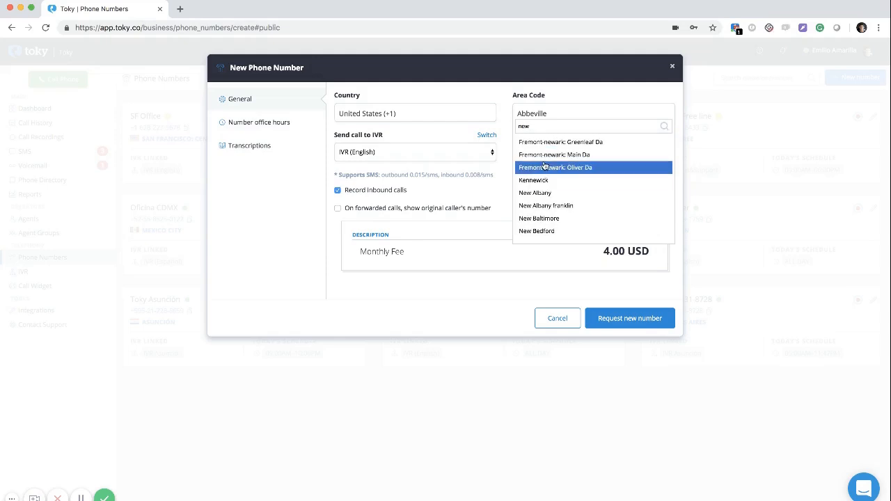
pyautogui.write(' yo')
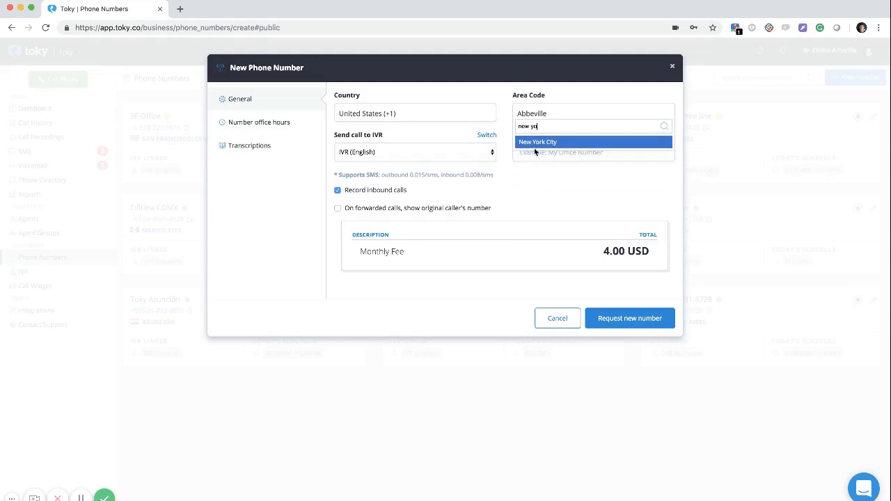
pyautogui.click(535, 142)
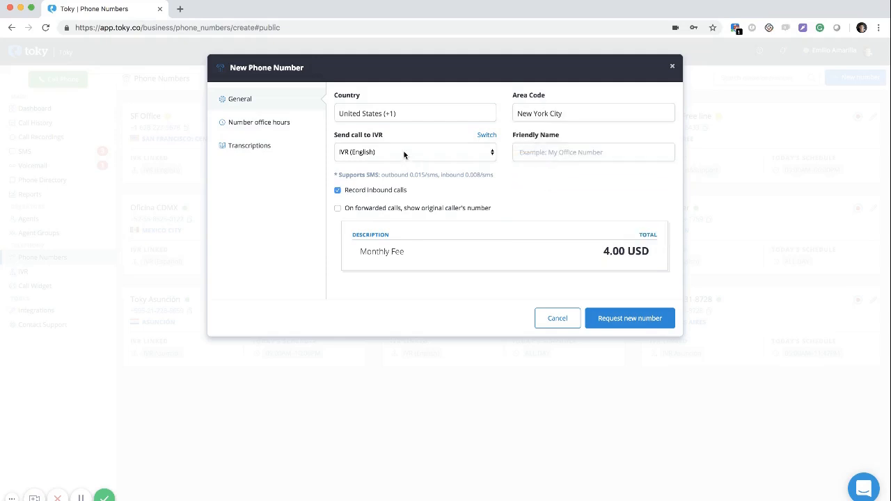
pyautogui.click(404, 151)
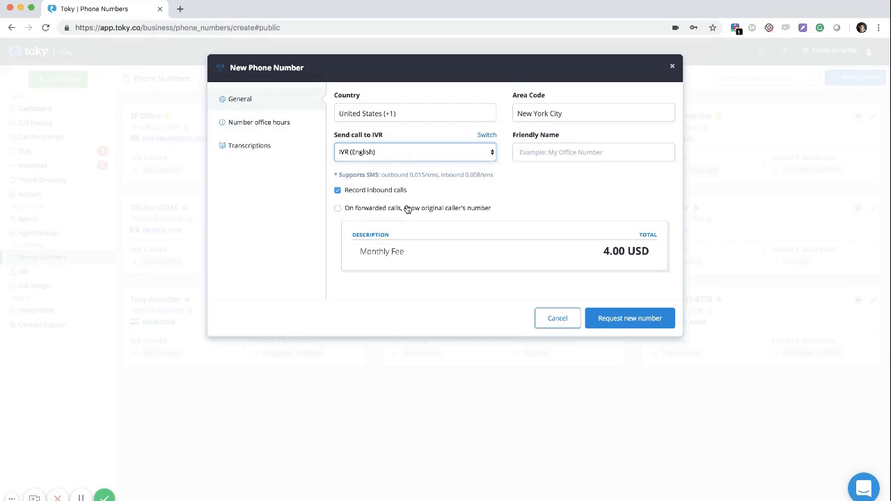
# Review the number's office hours and transcription settings, then request the New York City number
pyautogui.click(257, 122)
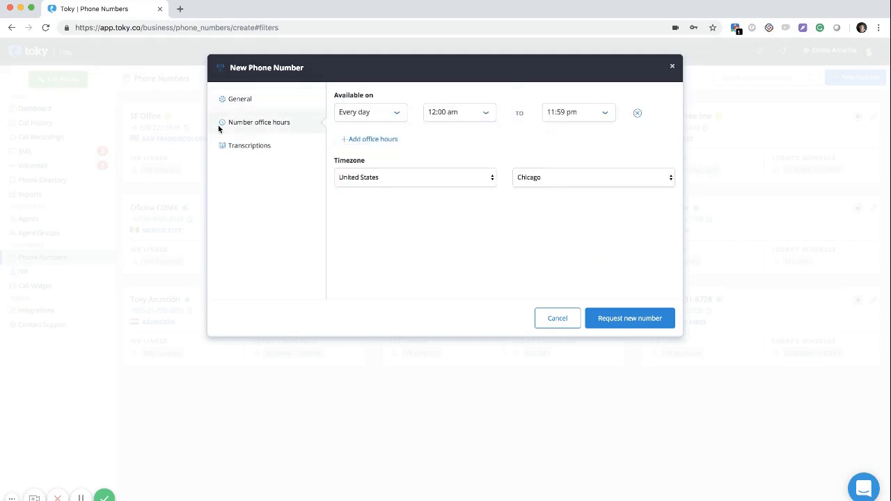
pyautogui.click(257, 146)
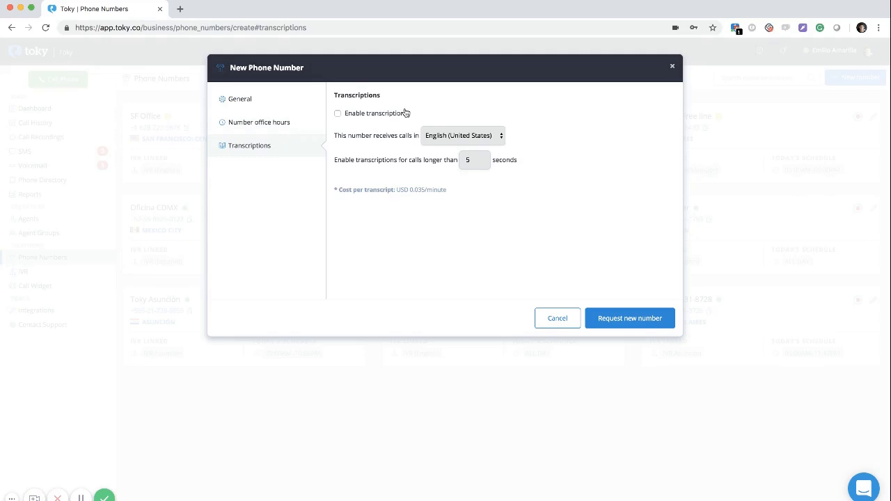
pyautogui.click(252, 102)
pyautogui.click(620, 324)
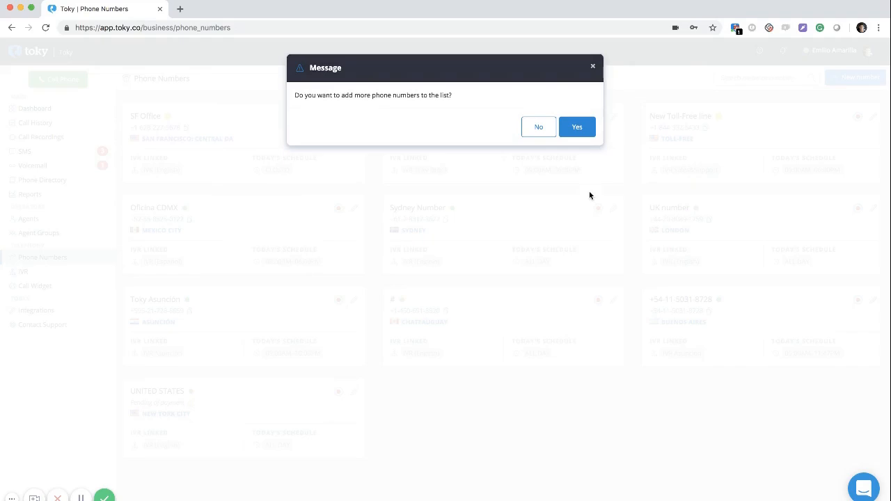
# Dismiss the add-more-numbers prompt, then edit the IVR Sales&Support menu from the IVR list
pyautogui.click(596, 68)
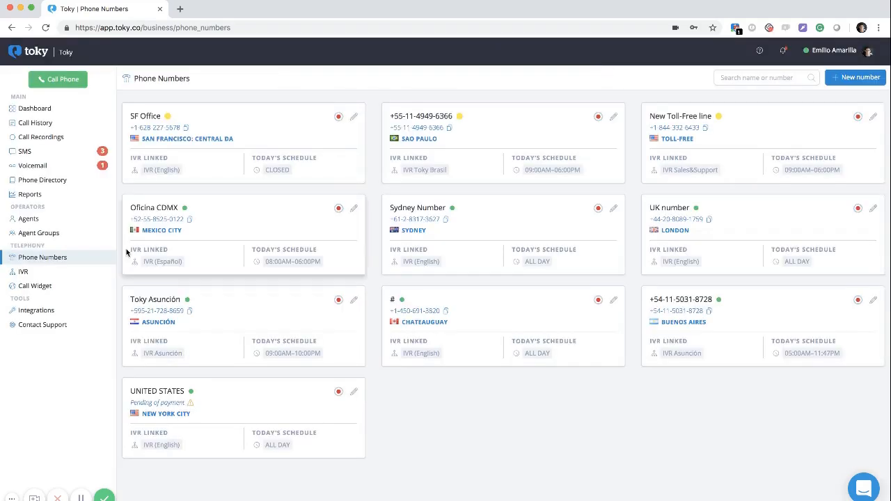
pyautogui.click(50, 272)
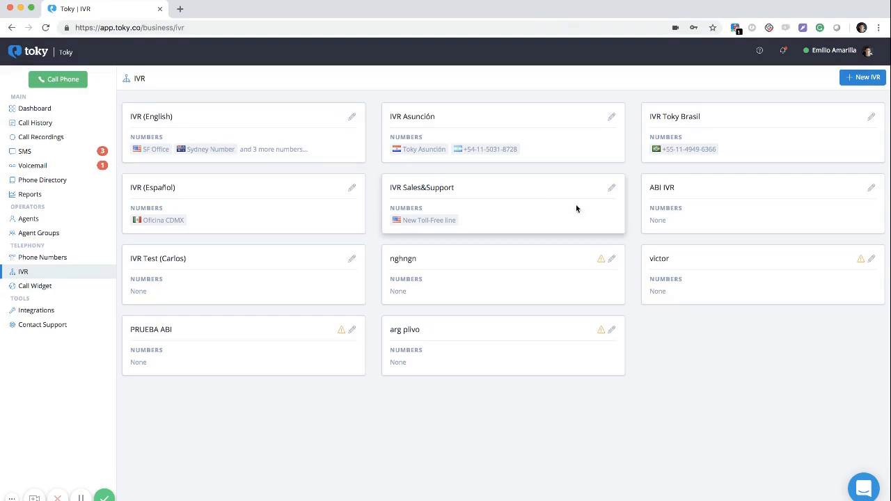
pyautogui.click(611, 188)
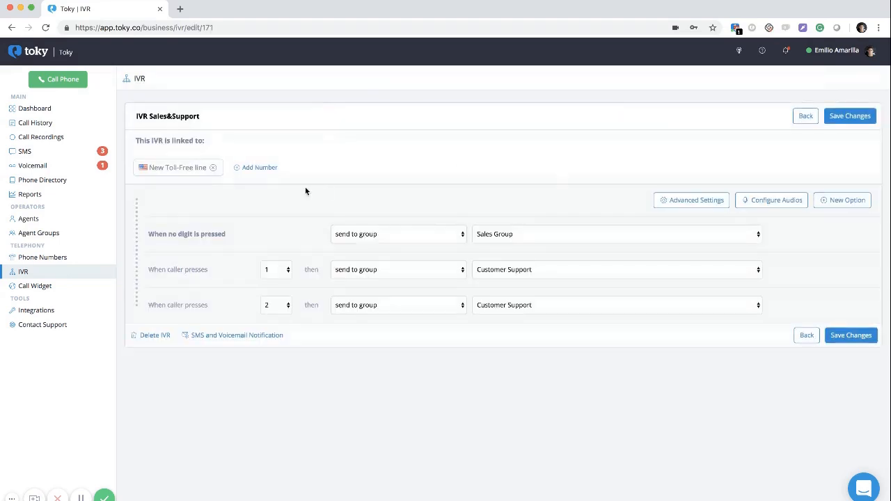
# Try linking another phone number to the IVR, then cancel the linking warning
pyautogui.click(252, 169)
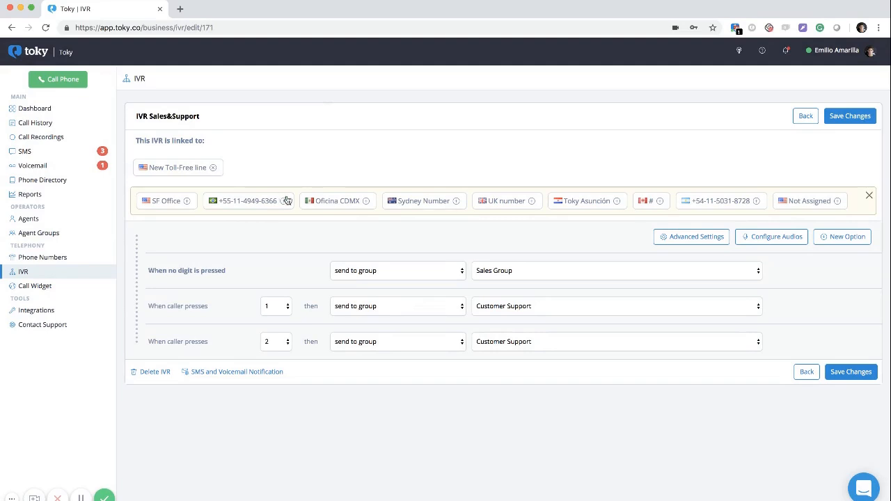
pyautogui.click(187, 202)
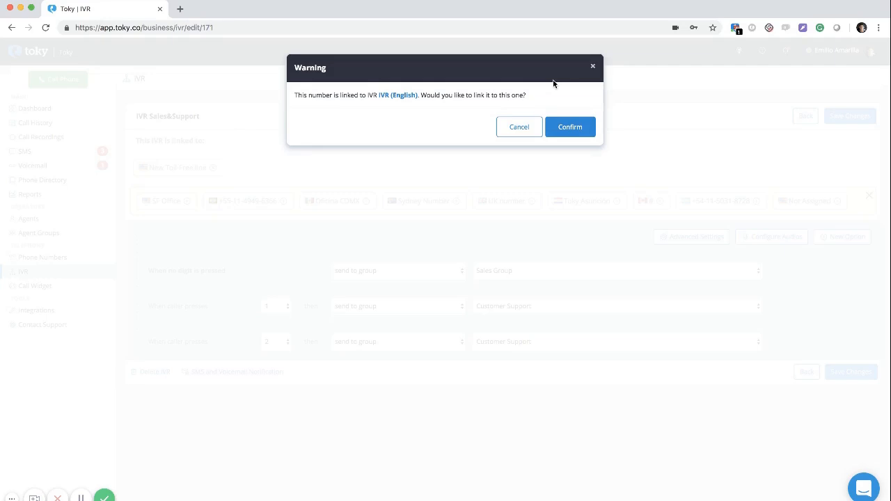
pyautogui.click(592, 66)
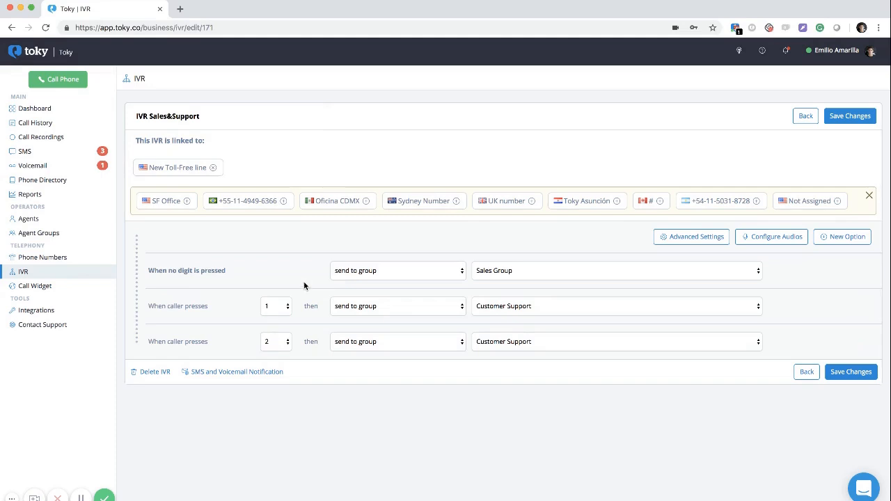
# Examine the no-digit and press-1 routing, then bring up Advanced Settings
pyautogui.click(361, 274)
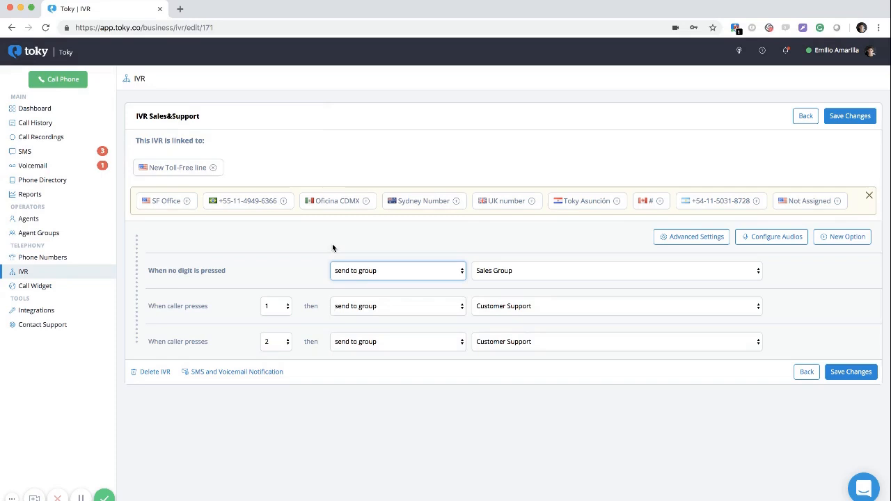
pyautogui.click(355, 305)
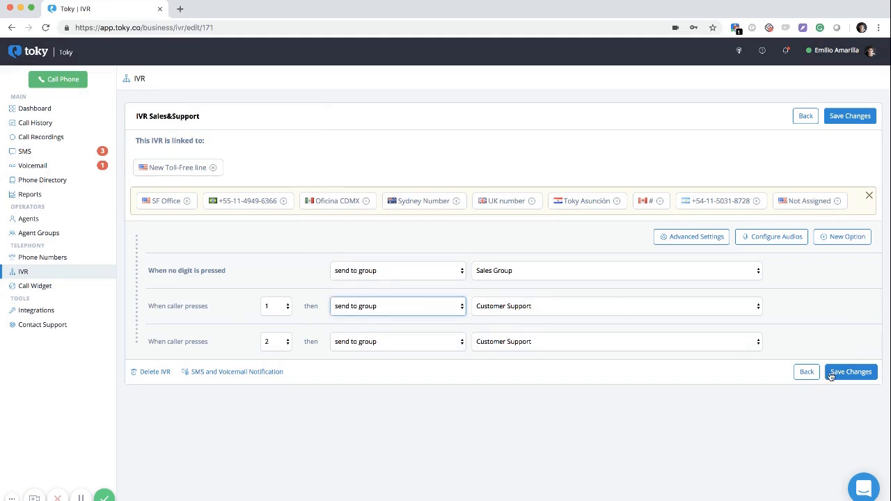
pyautogui.click(661, 239)
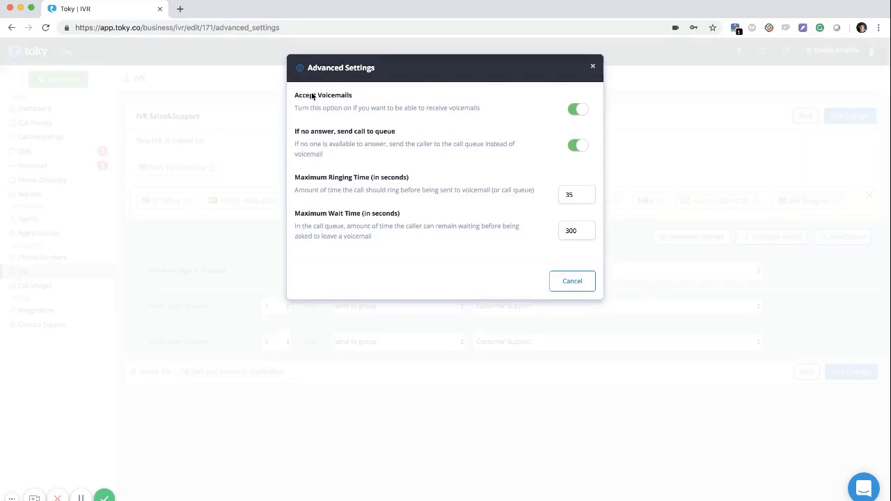
# Toggle Accept Voicemails off and back on, then close Advanced Settings without saving
pyautogui.click(578, 109)
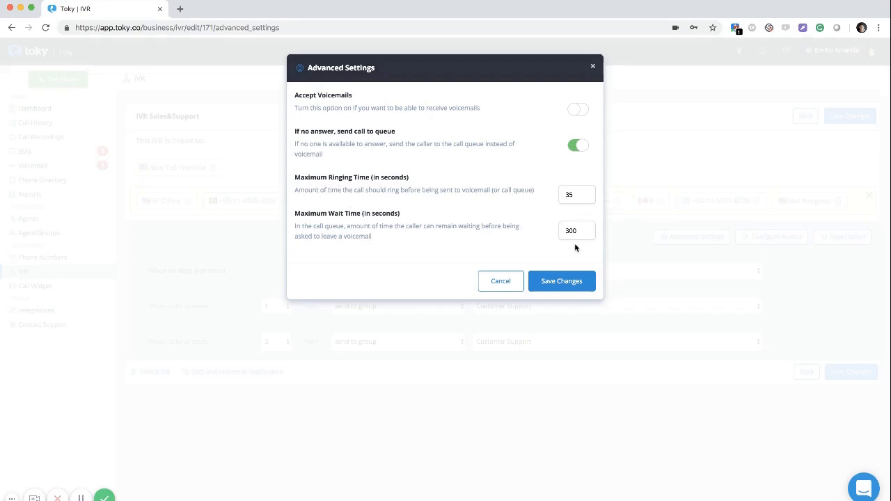
pyautogui.click(578, 111)
pyautogui.click(593, 66)
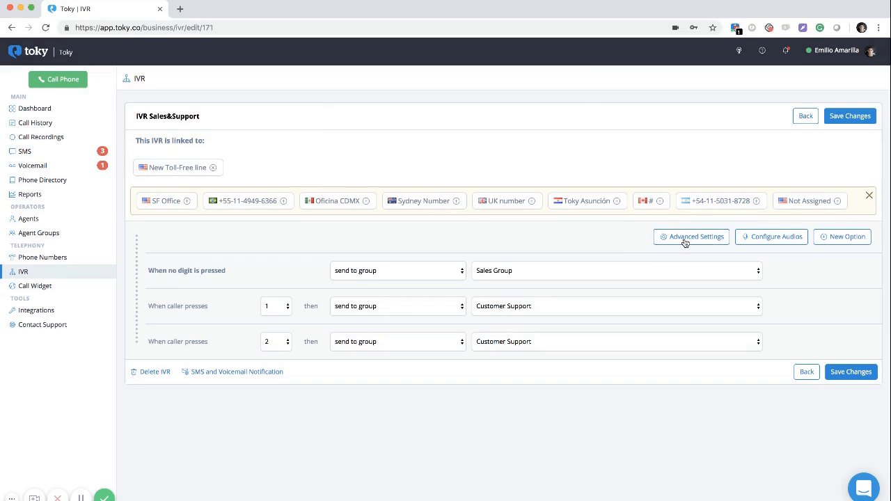
pyautogui.click(784, 238)
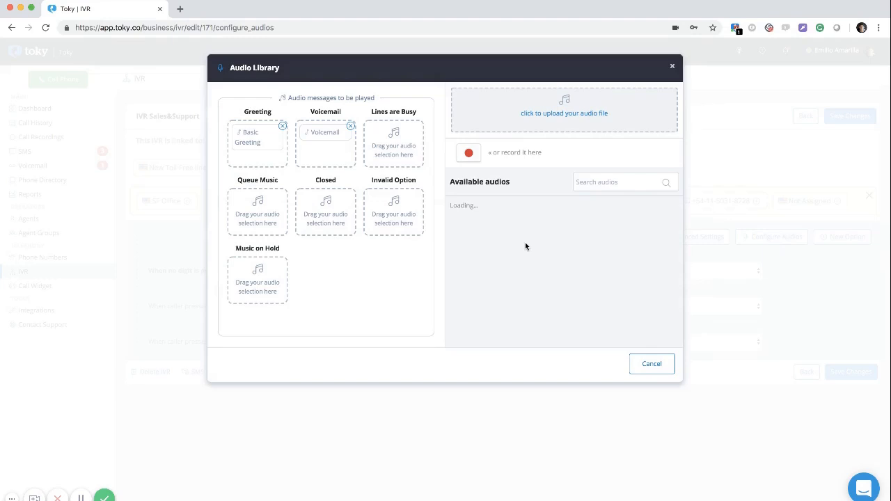
pyautogui.scroll(-5, 525, 242)
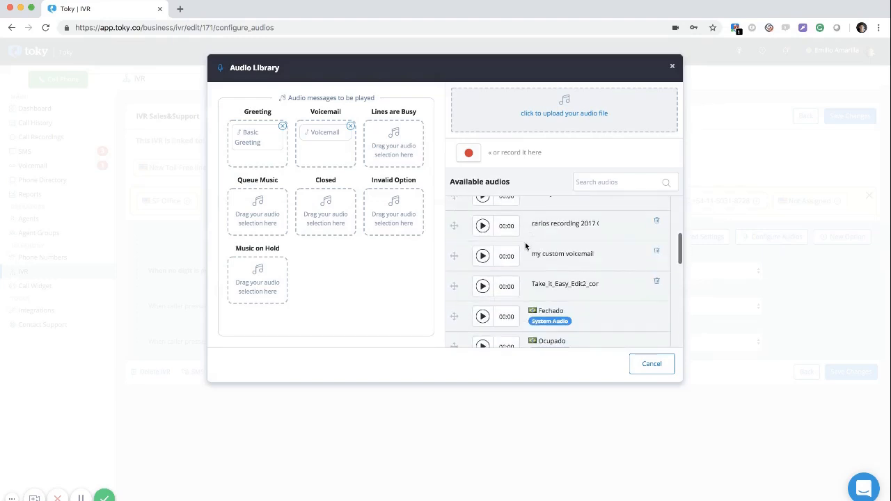
pyautogui.scroll(-8, 525, 242)
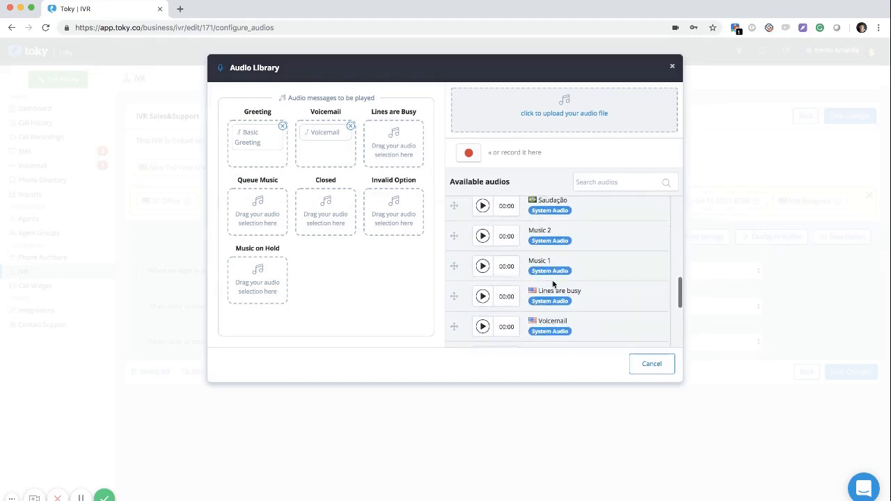
pyautogui.scroll(-5, 553, 283)
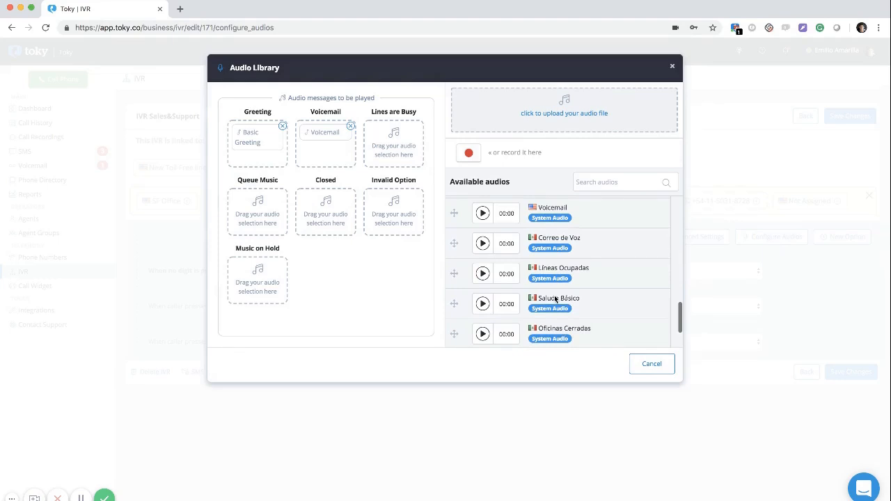
pyautogui.scroll(15, 555, 299)
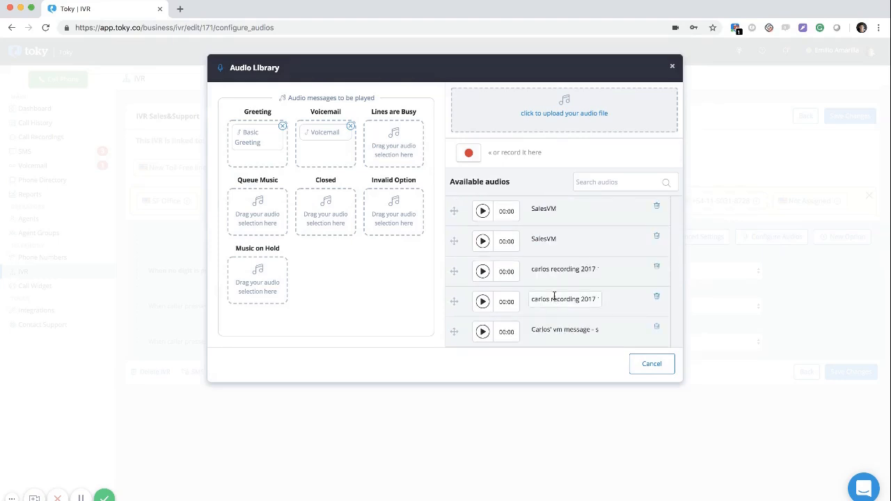
pyautogui.click(469, 153)
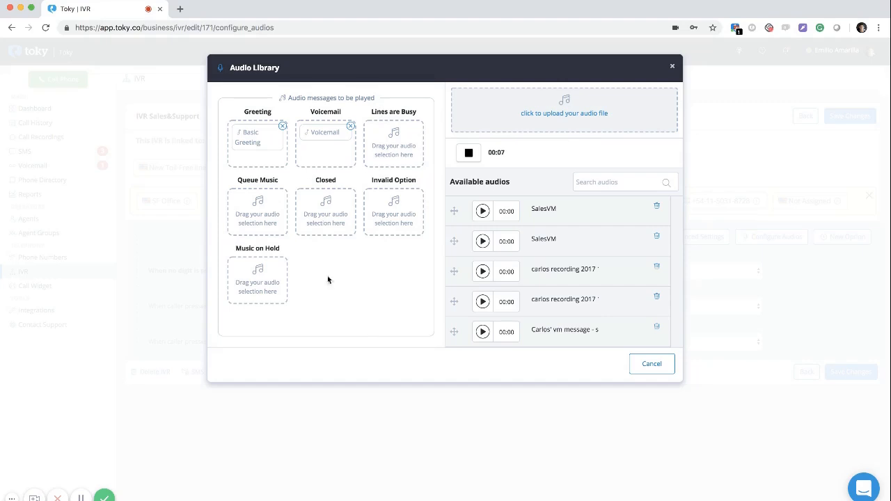
pyautogui.click(478, 154)
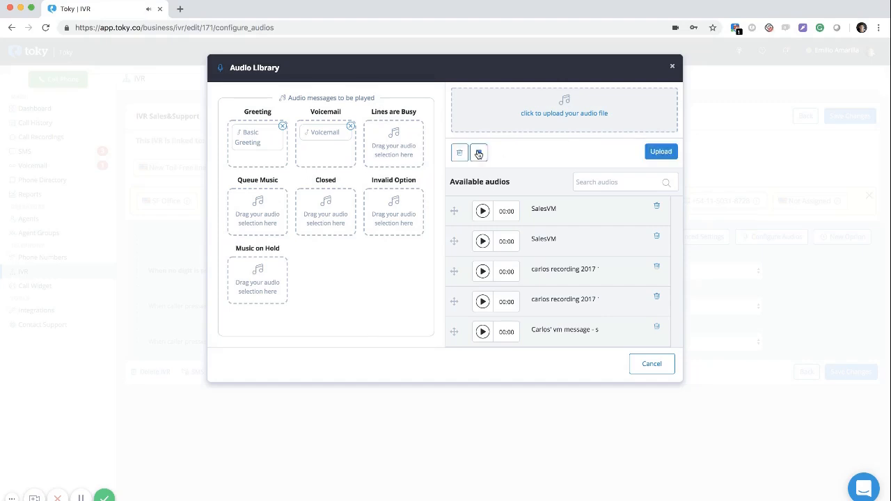
pyautogui.click(459, 152)
pyautogui.click(470, 153)
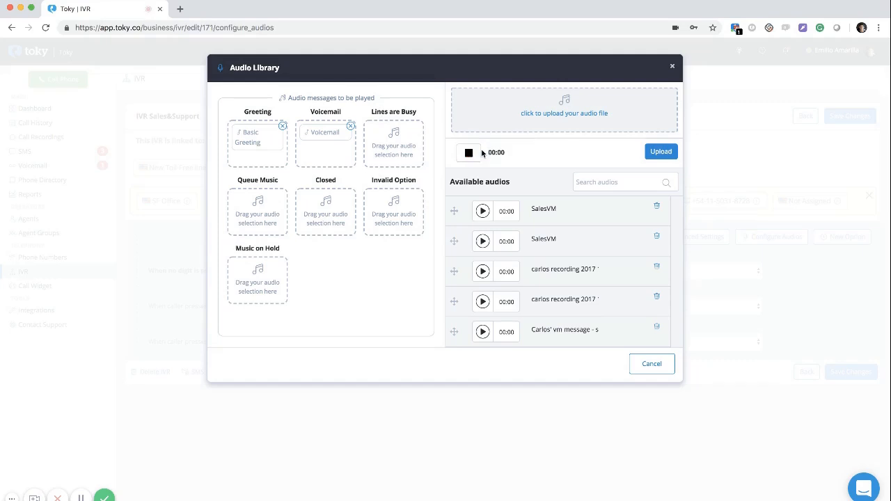
pyautogui.click(480, 154)
pyautogui.click(499, 156)
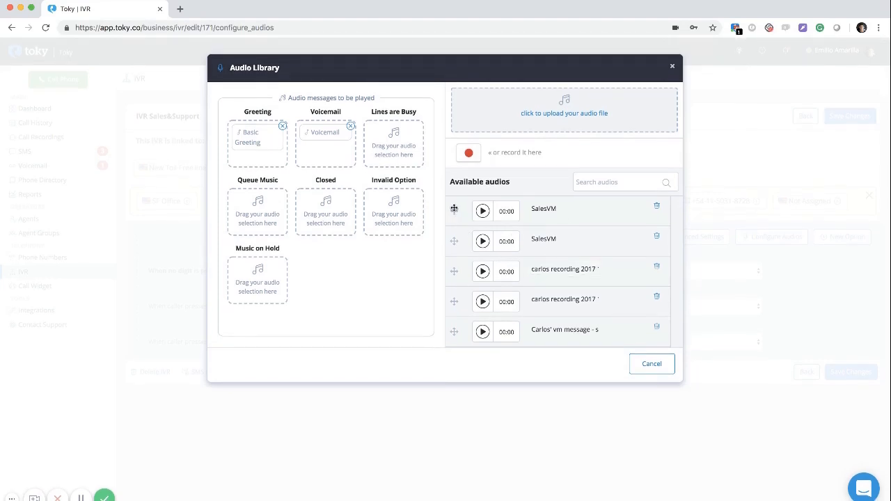
pyautogui.moveTo(455, 214); pyautogui.dragTo(220, 136)
pyautogui.click(284, 126)
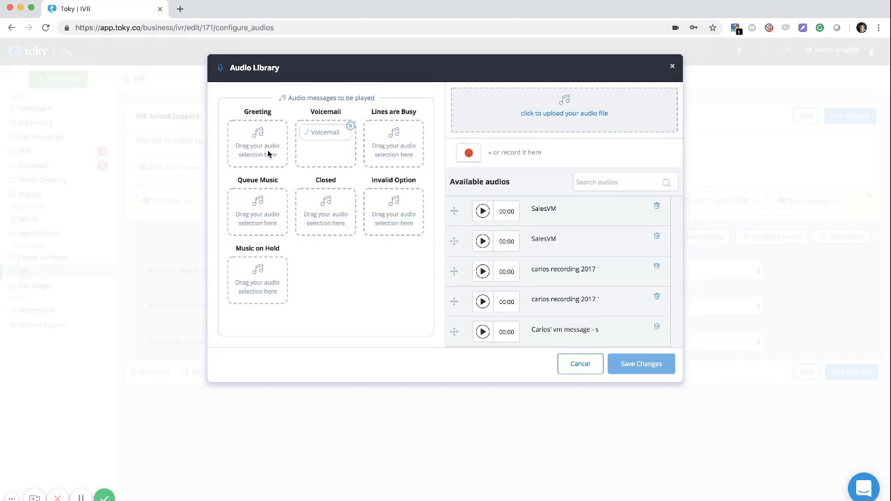
pyautogui.click(672, 67)
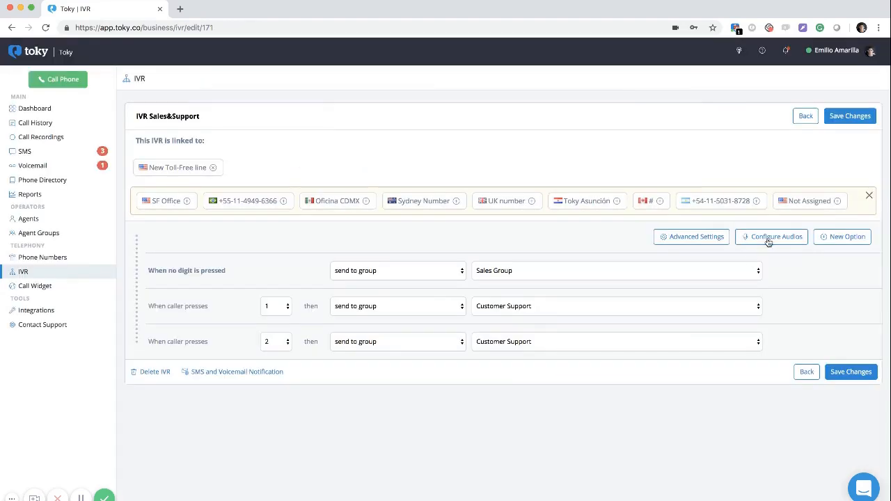
# Add IVR options for keys 3 and 4 routing to Everyone, and hide the phone number strip
pyautogui.click(839, 240)
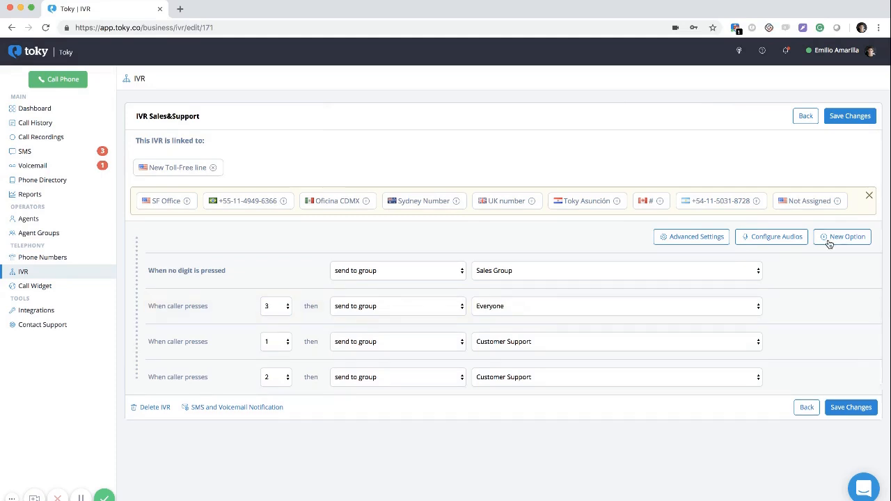
pyautogui.click(829, 244)
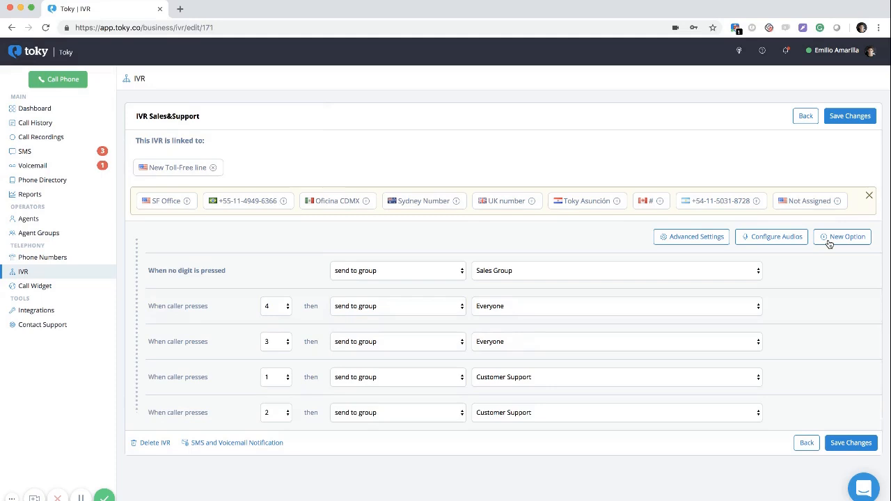
pyautogui.click(868, 195)
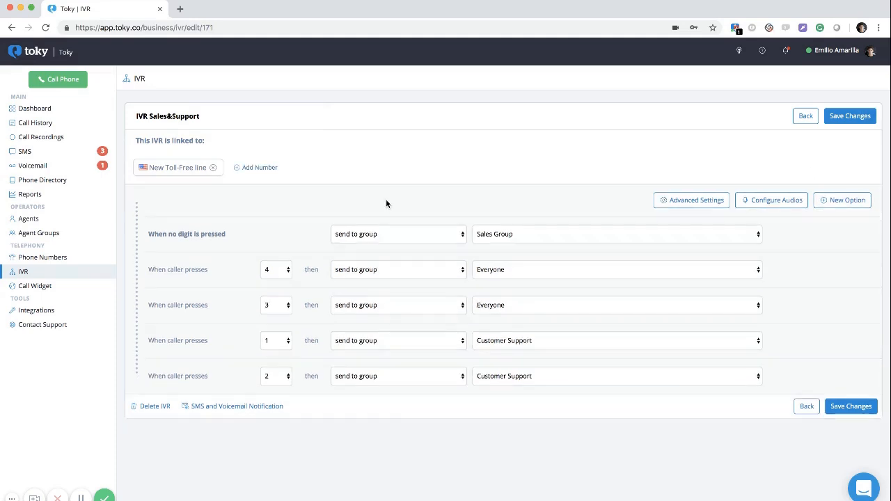
# Go to the Call Widget page and load toky.co in a new tab
pyautogui.click(36, 287)
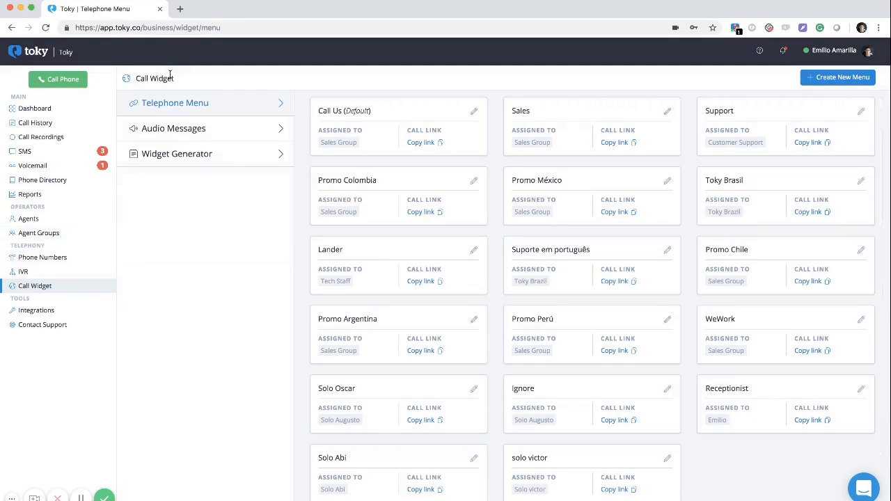
pyautogui.click(179, 9)
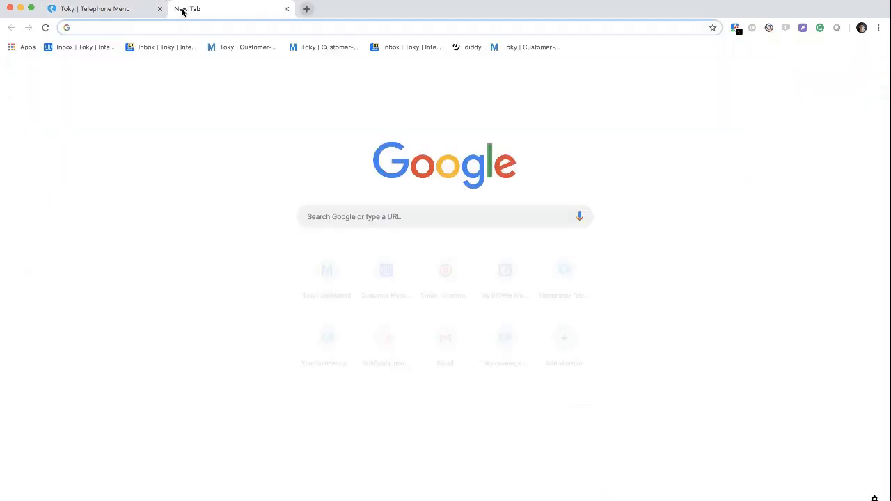
pyautogui.write('toky.c')
pyautogui.press('Return')
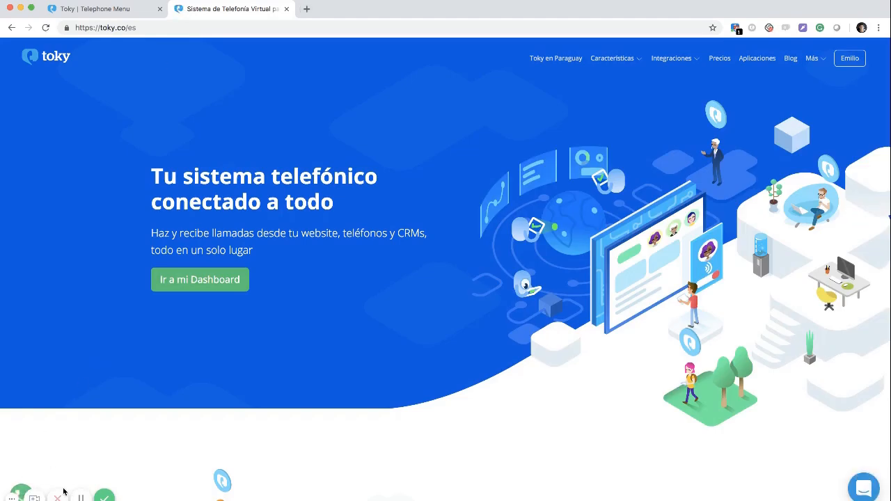
# Try the website's live call widget, then return to the list of 17 telephone menus
pyautogui.click(20, 492)
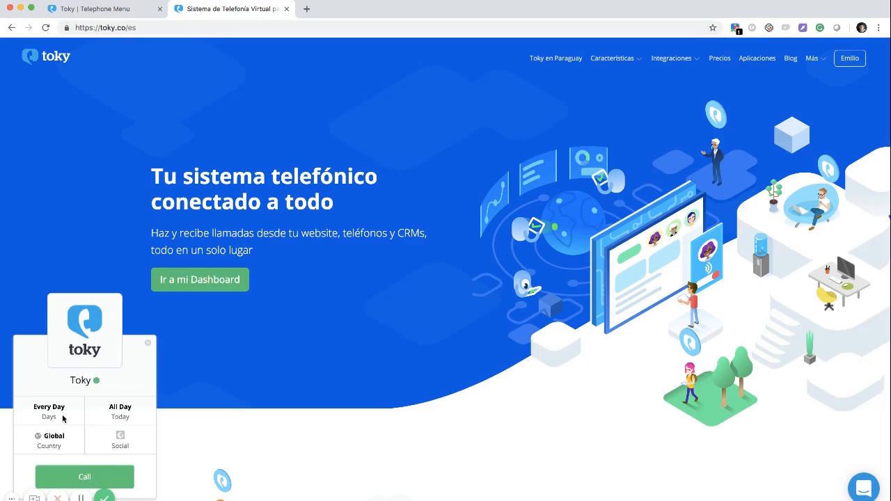
pyautogui.click(147, 343)
pyautogui.click(104, 9)
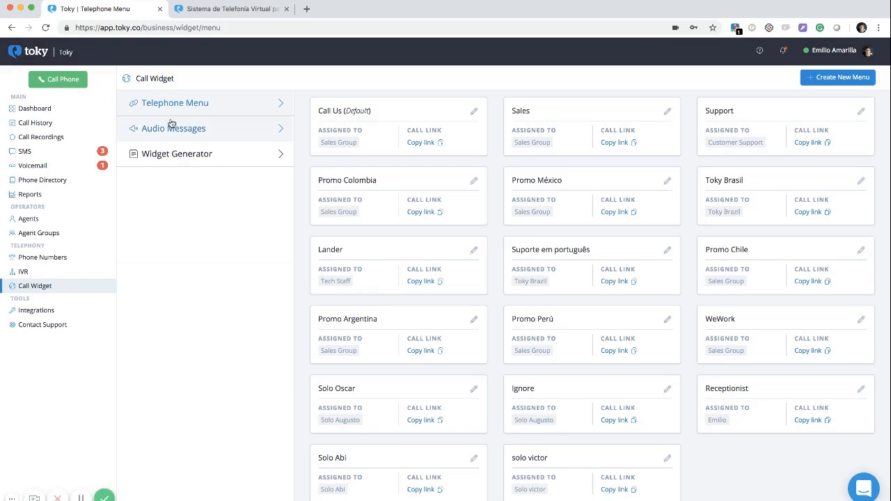
pyautogui.scroll(1, 563, 188)
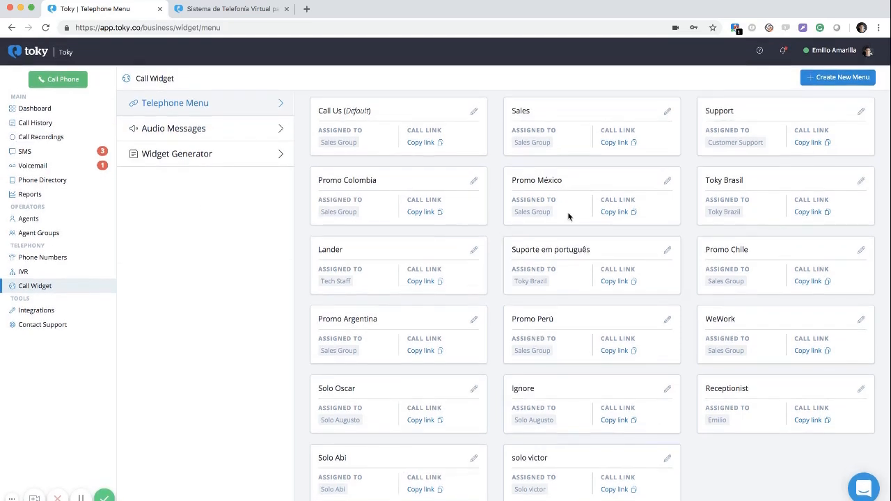
# Start a new telephone menu and browse the groups available for routing
pyautogui.click(833, 80)
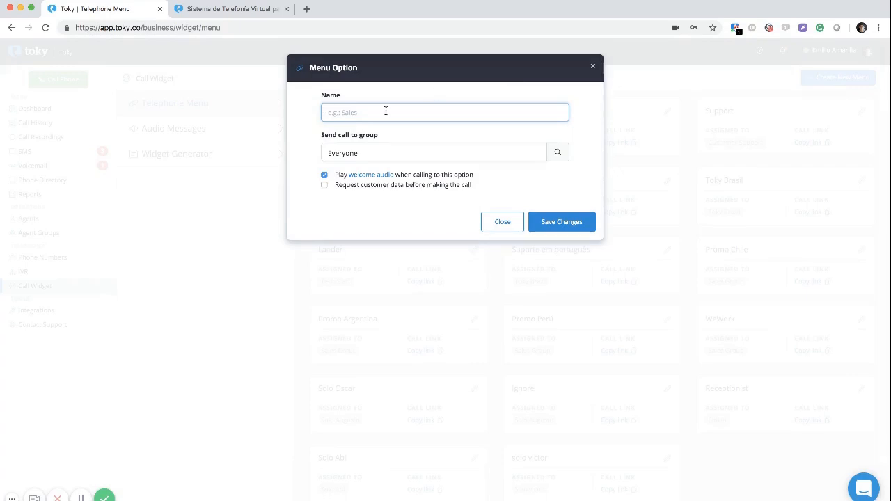
pyautogui.click(378, 154)
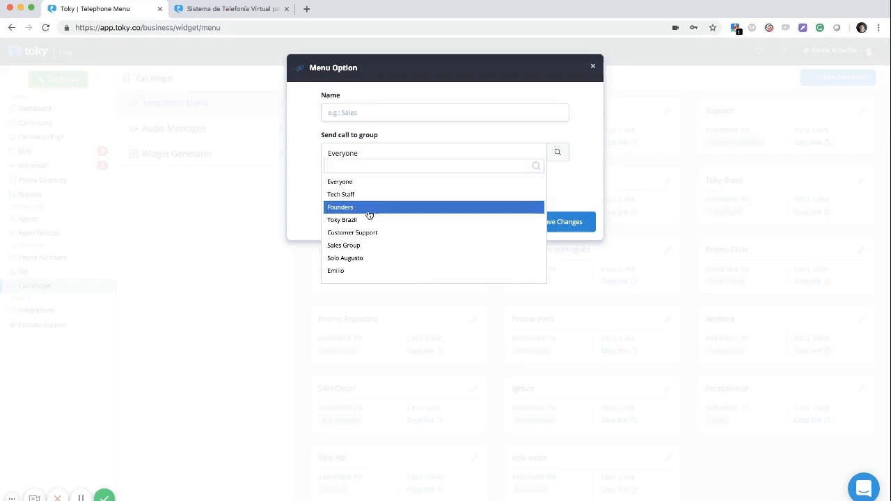
pyautogui.scroll(-1, 370, 215)
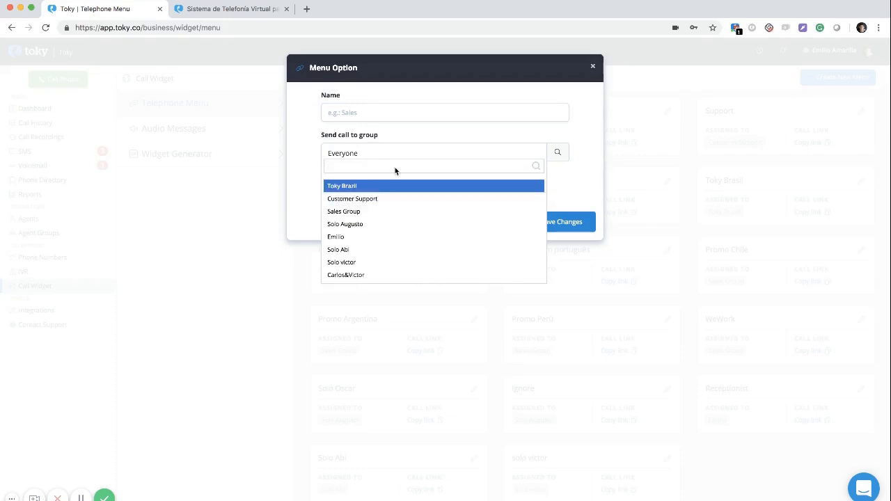
pyautogui.scroll(2, 341, 209)
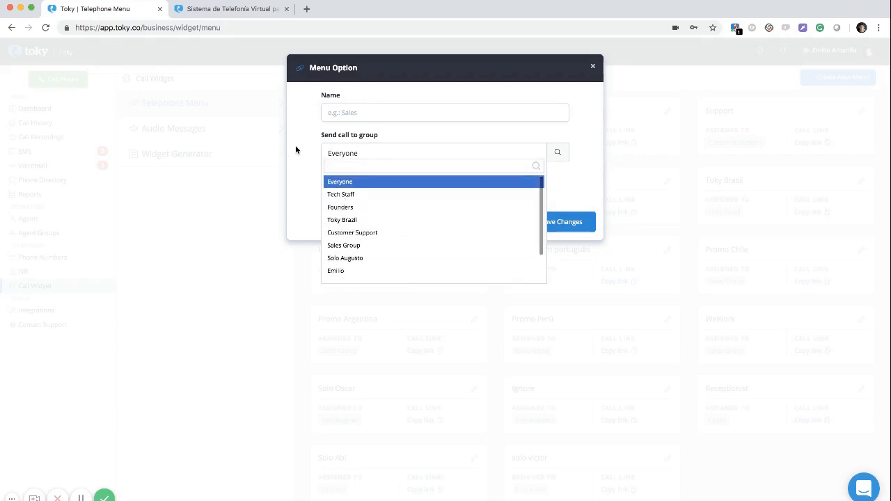
# Name the menu option 'Support' and route its calls to Customer Support
pyautogui.click(340, 115)
pyautogui.write('Support')
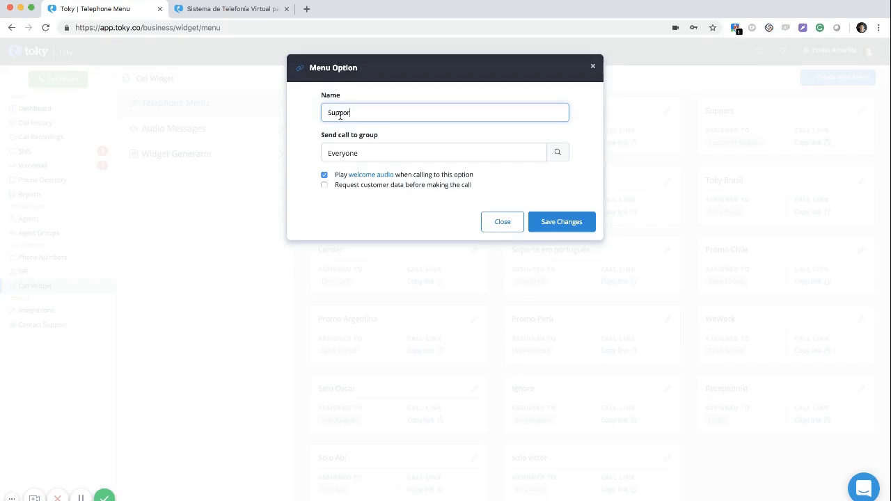
pyautogui.click(334, 154)
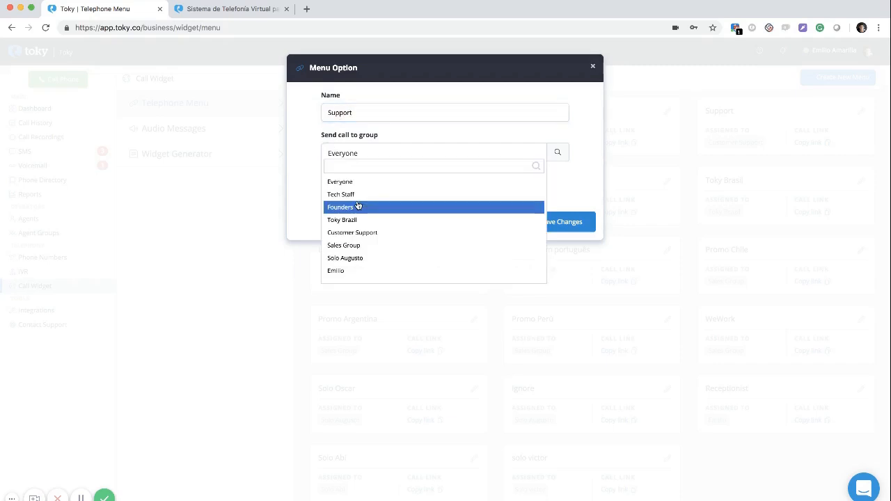
pyautogui.scroll(-1, 358, 205)
pyautogui.scroll(-2, 358, 205)
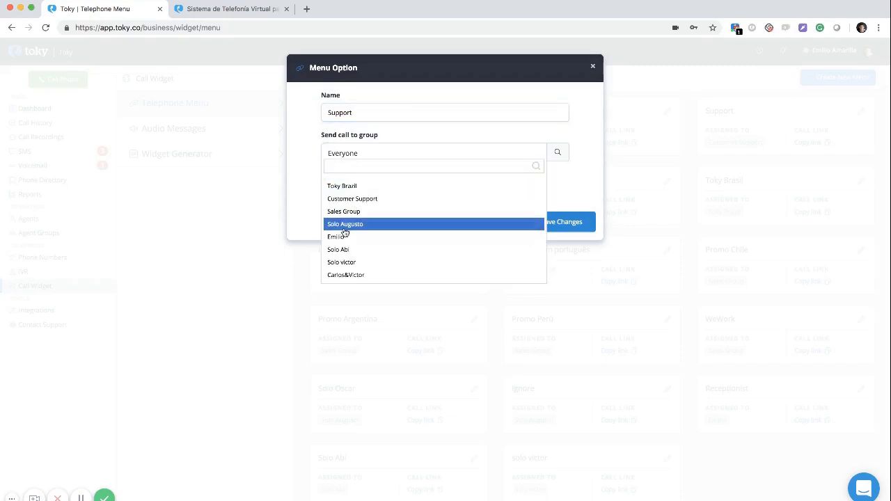
pyautogui.scroll(2, 369, 222)
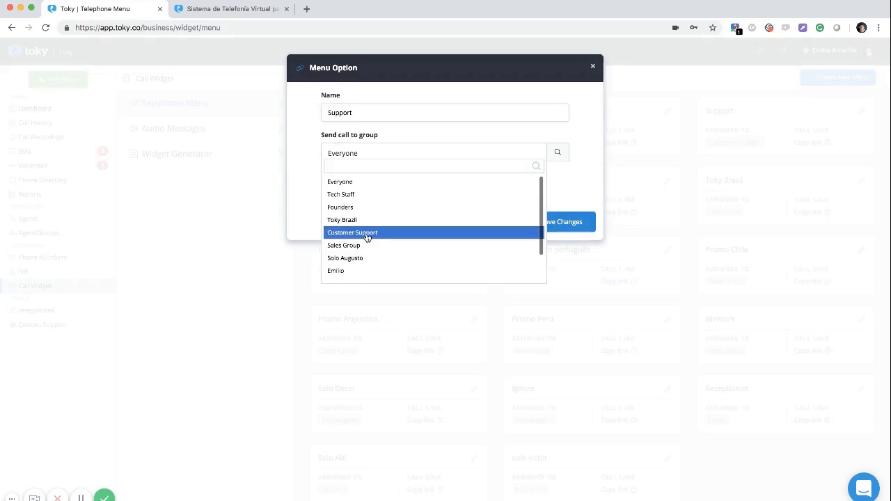
pyautogui.click(364, 233)
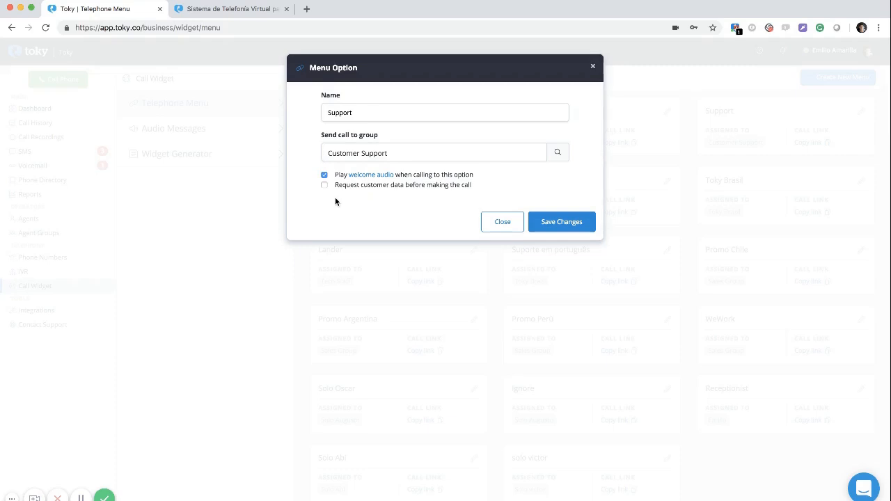
# Open the Widget Generator under Audio Messages and select its embed code
pyautogui.click(502, 223)
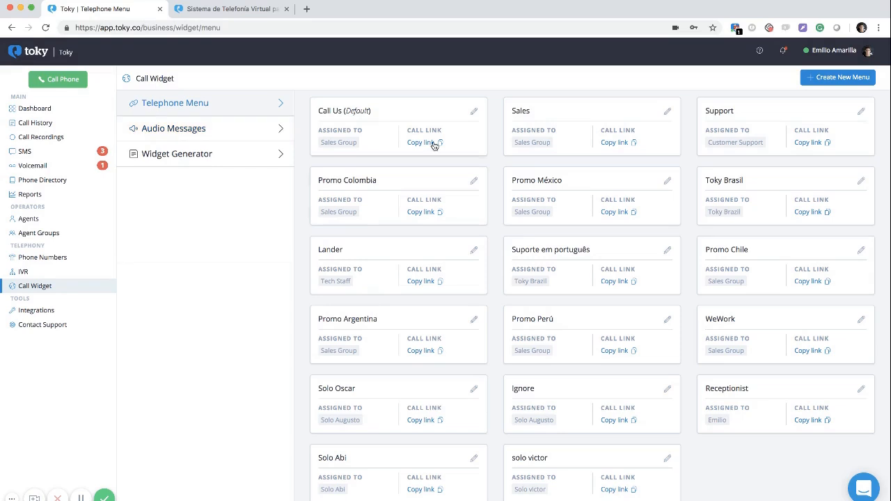
pyautogui.click(222, 134)
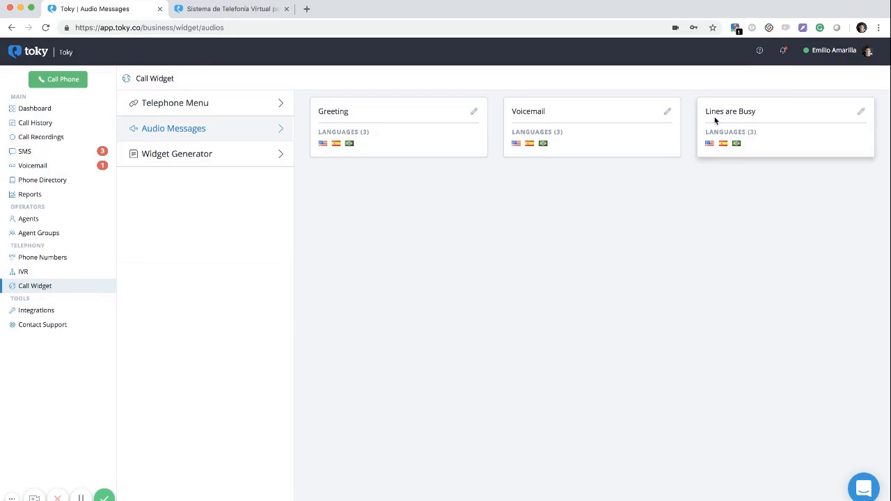
pyautogui.click(209, 153)
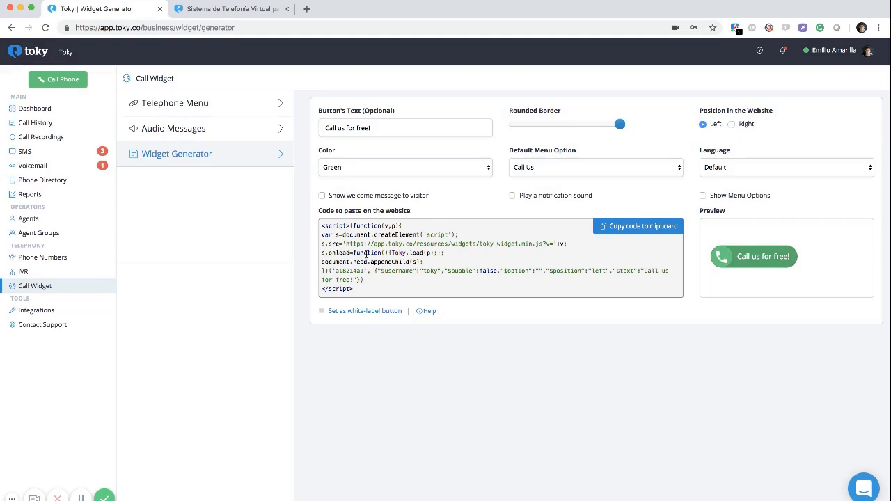
pyautogui.moveTo(360, 296); pyautogui.dragTo(318, 228)
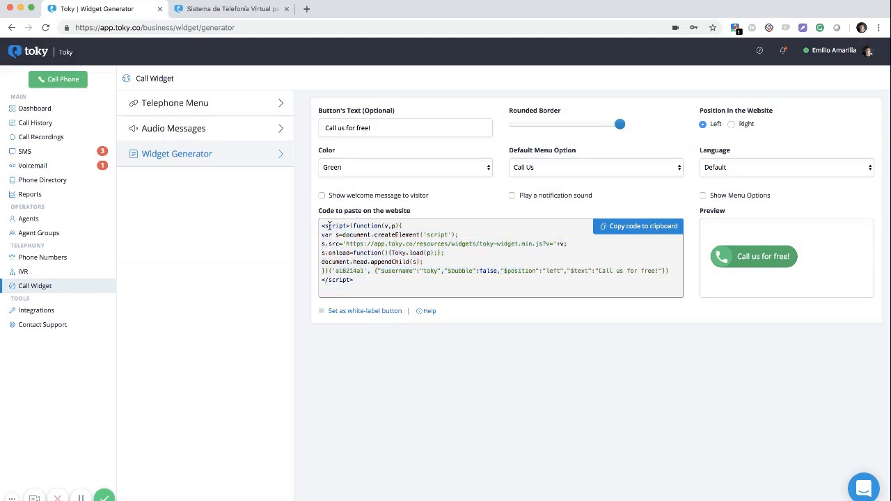
# Check the live call widget on the Toky website tab, then return to the generator
pyautogui.click(230, 9)
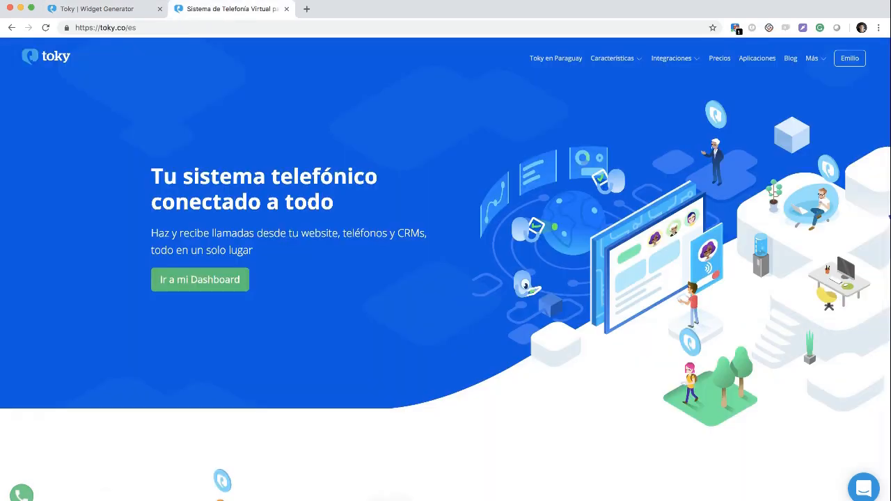
pyautogui.click(21, 494)
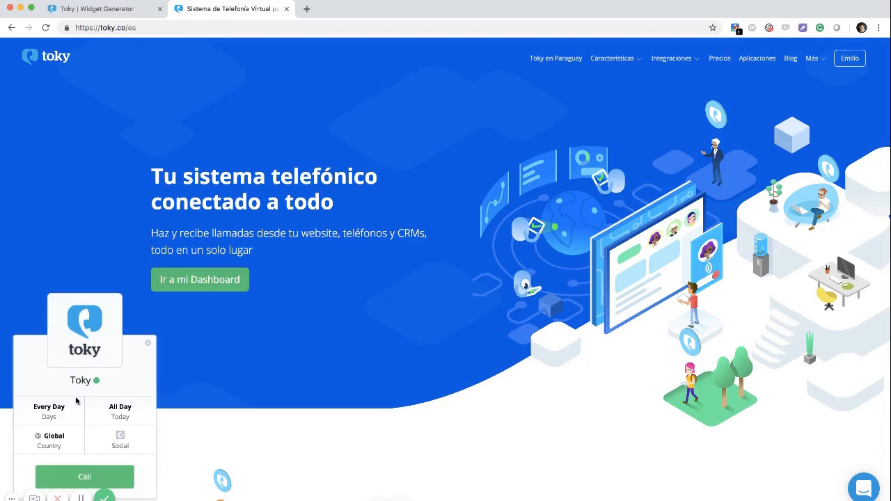
pyautogui.click(73, 13)
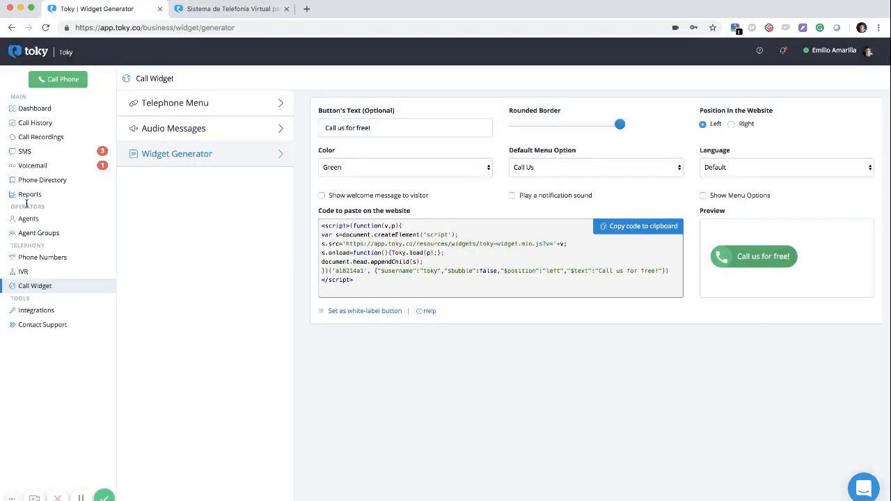
# Browse the Integrations page with Salesforce, Freshsales, Intercom, HubSpot and Slack connected
pyautogui.click(34, 313)
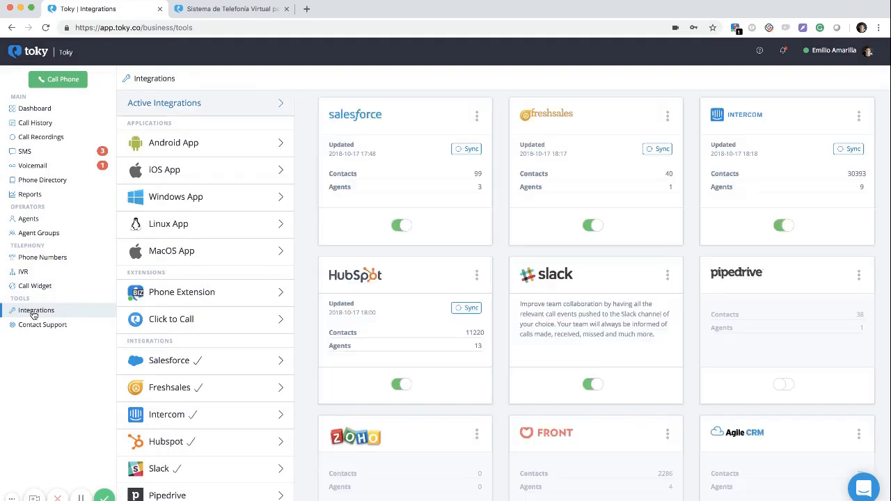
pyautogui.scroll(-5, 253, 302)
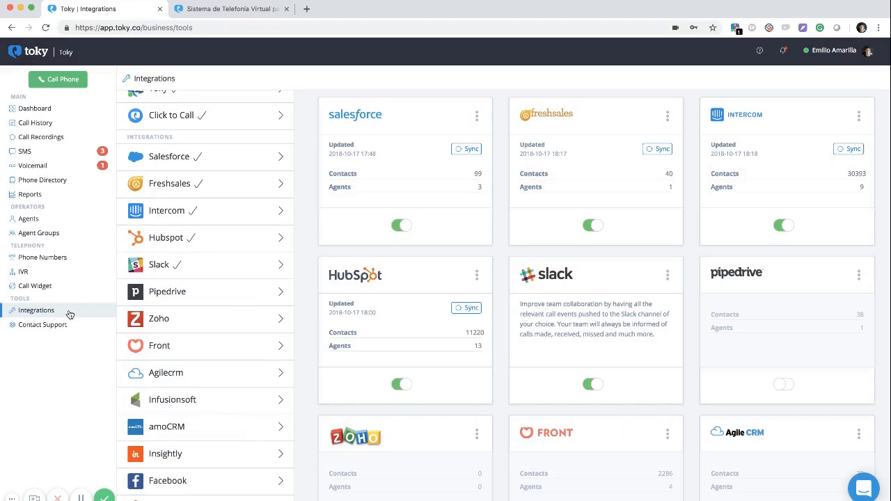
pyautogui.scroll(-2, 230, 258)
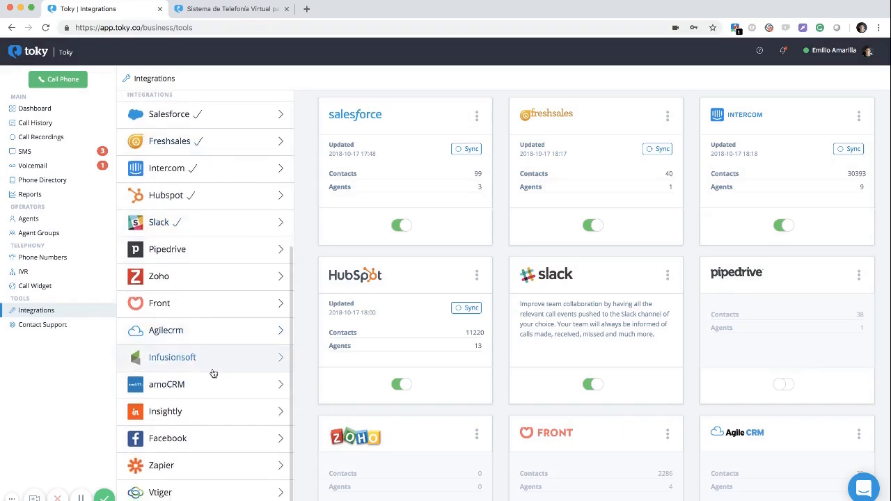
pyautogui.scroll(1, 224, 328)
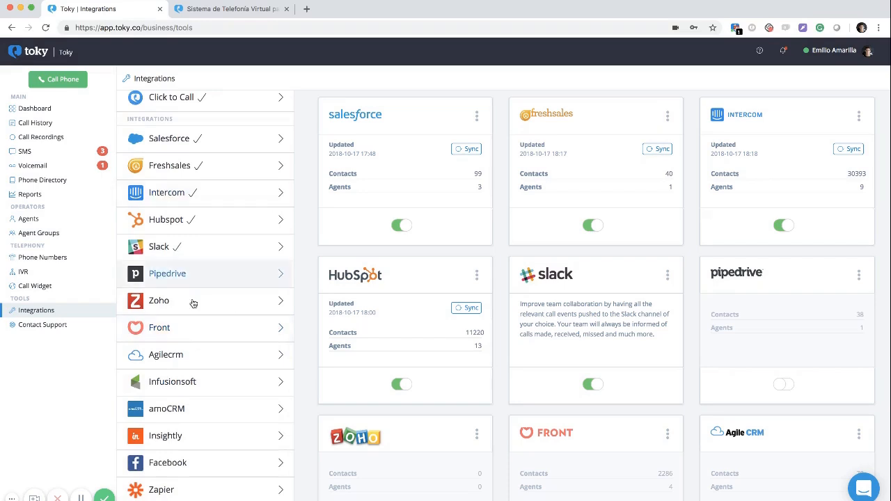
pyautogui.scroll(-2, 195, 362)
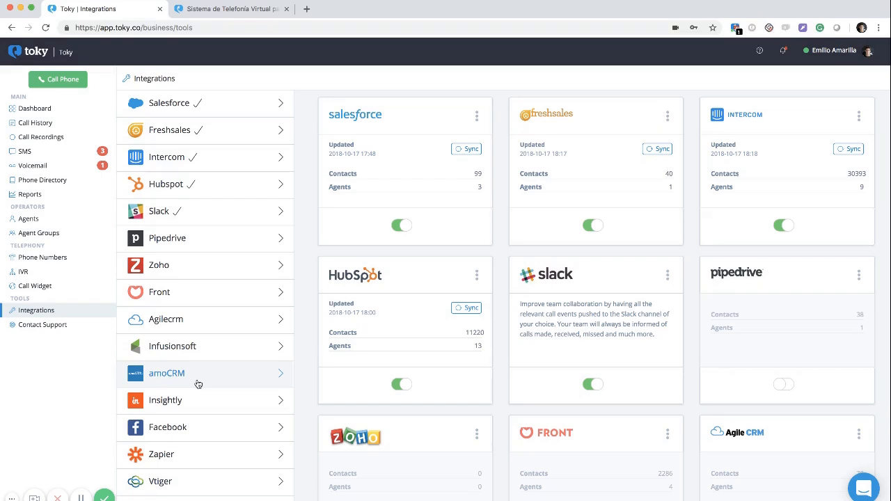
pyautogui.scroll(3, 184, 279)
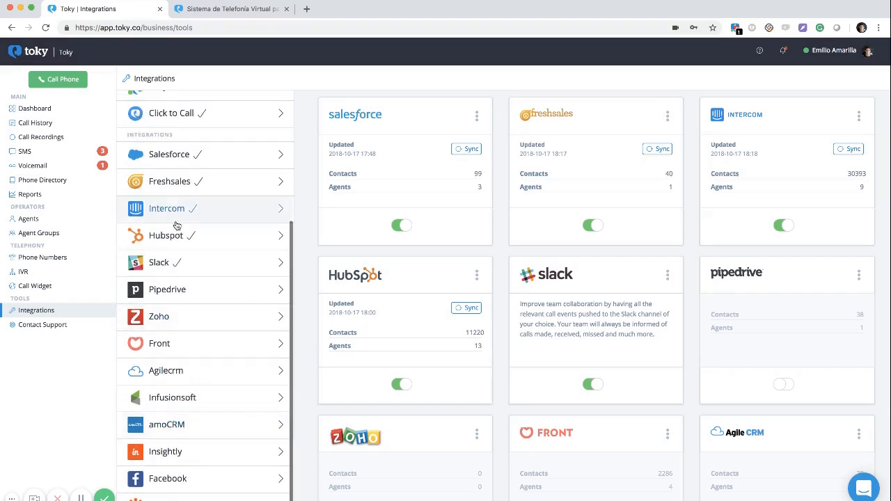
# Review Intercom's configuration: missed, voicemail, answered, outbound and SMS notifications sent as conversations
pyautogui.click(166, 210)
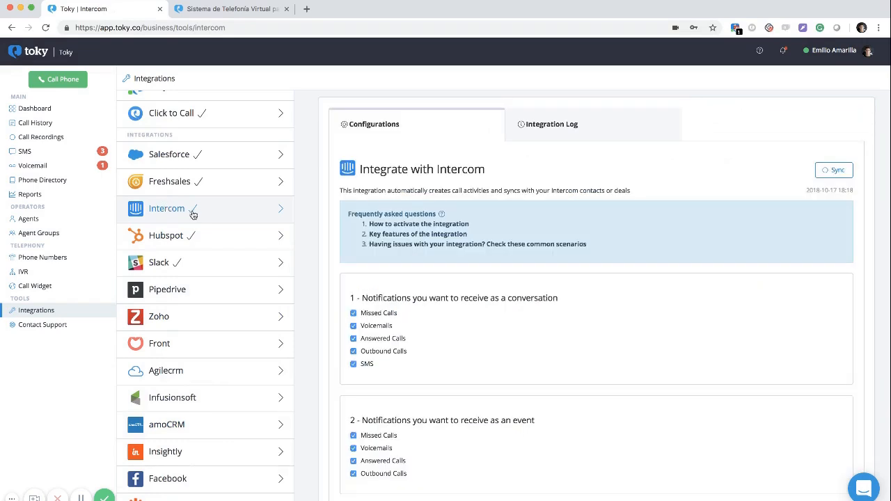
pyautogui.scroll(-1, 467, 242)
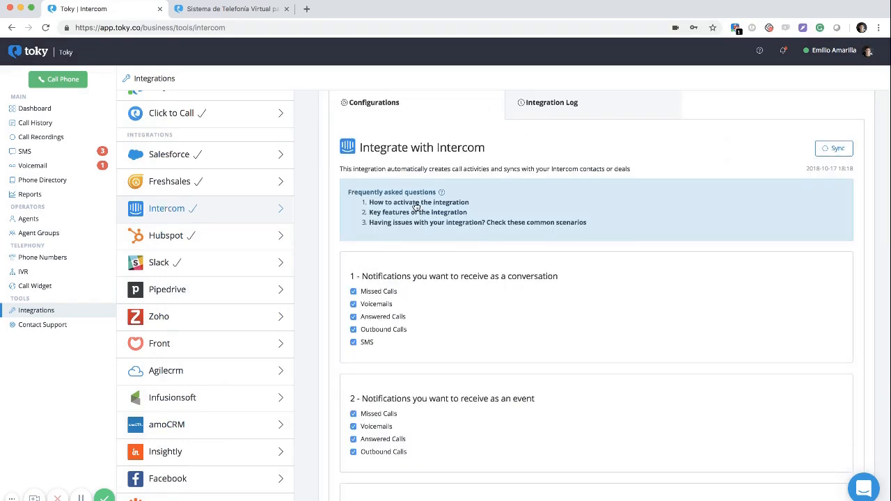
pyautogui.scroll(-1, 416, 206)
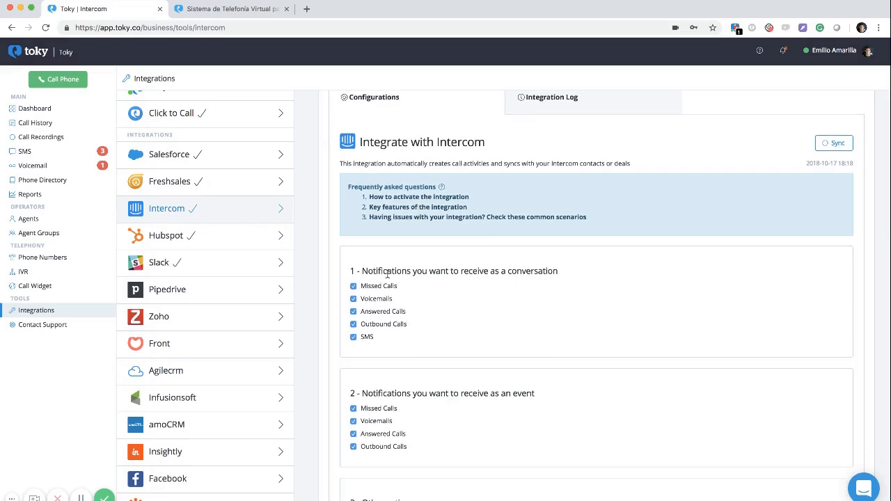
pyautogui.scroll(-1, 388, 270)
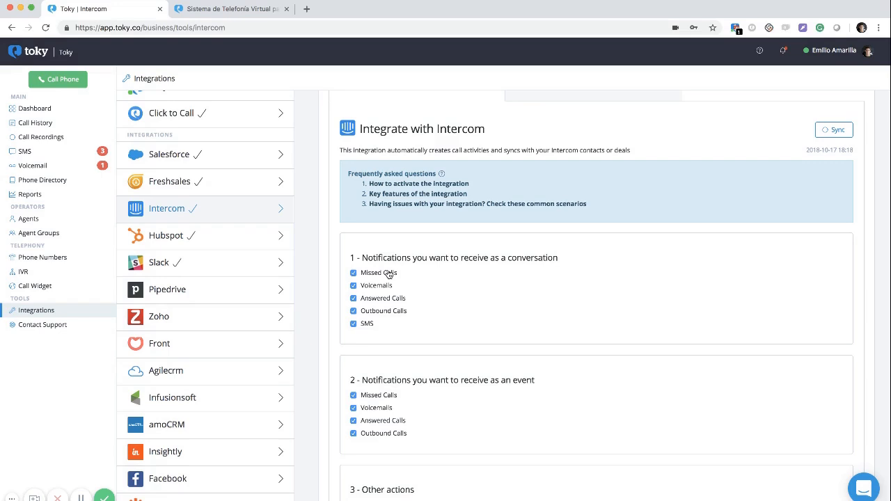
pyautogui.scroll(2, 241, 211)
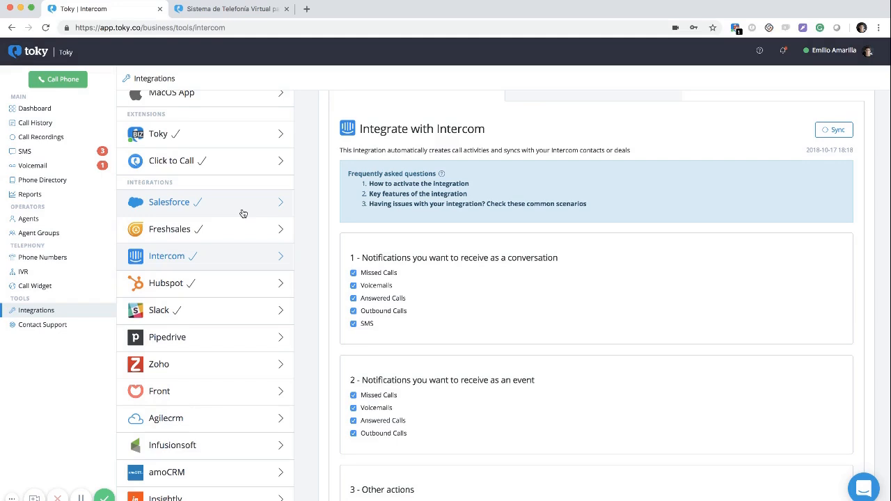
pyautogui.scroll(-2, 243, 213)
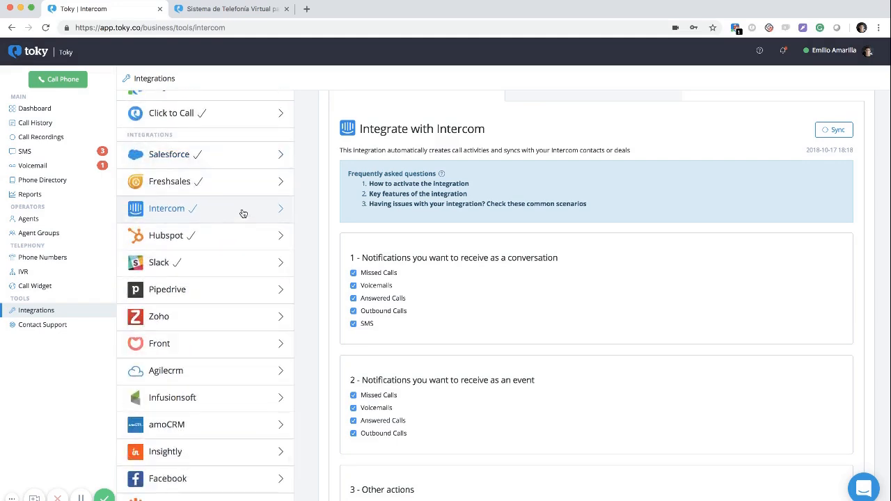
pyautogui.scroll(1, 475, 195)
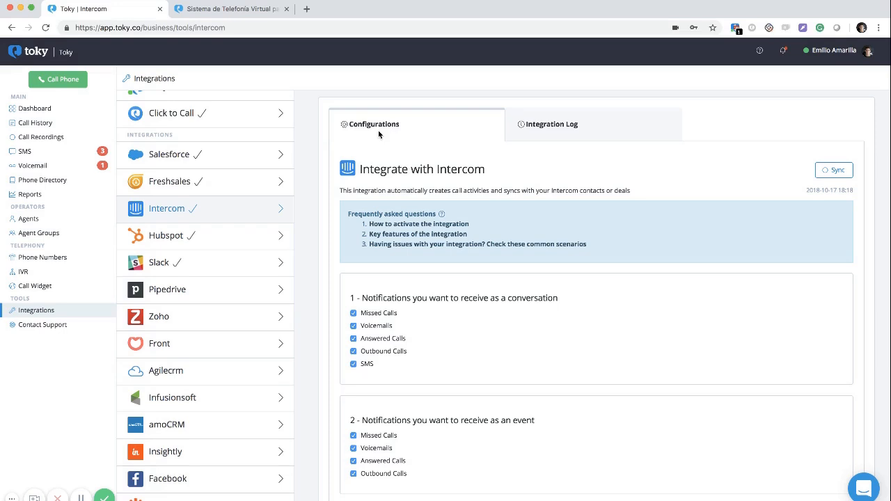
pyautogui.scroll(-2, 188, 225)
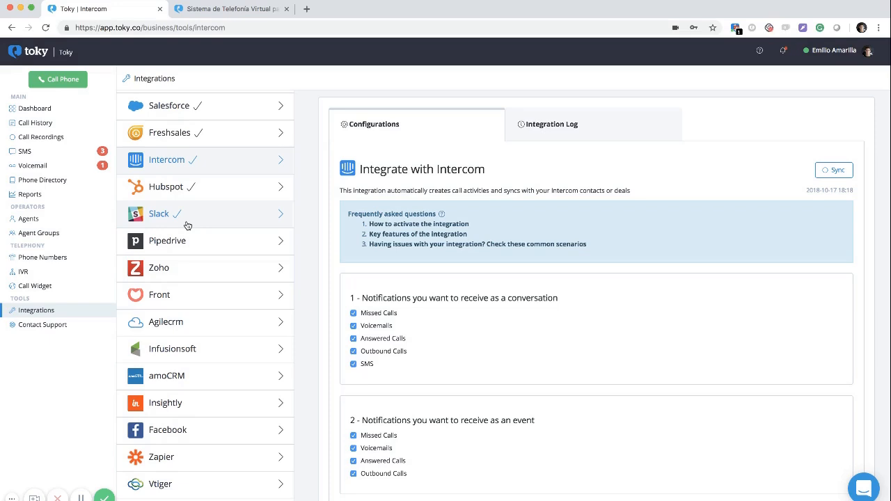
# Open Contact Support in a new tab, then scroll down the Spanish Toky website
pyautogui.click(43, 327)
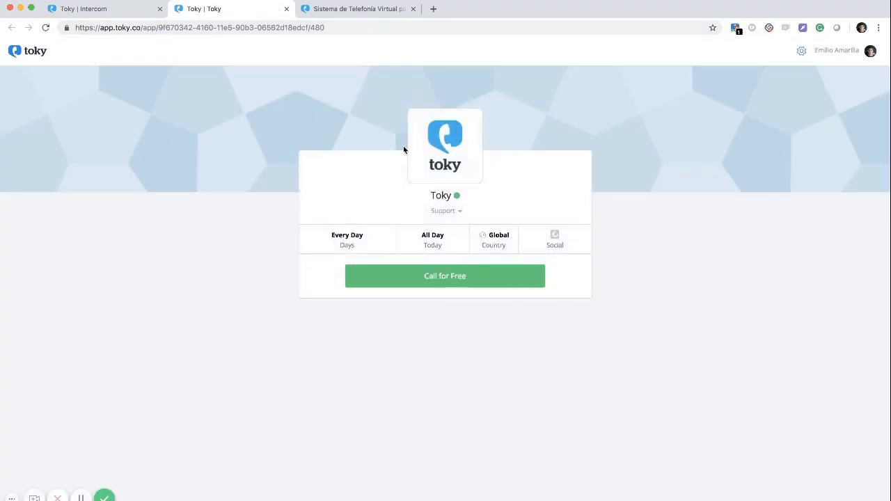
pyautogui.click(352, 9)
pyautogui.scroll(-20, 402, 279)
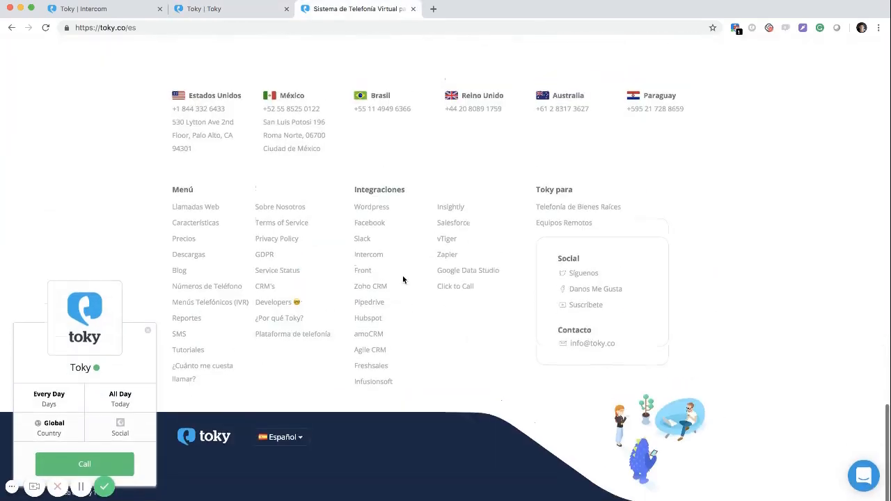
# Dismiss the widget popup and highlight the contact e-mail address in the footer
pyautogui.click(146, 346)
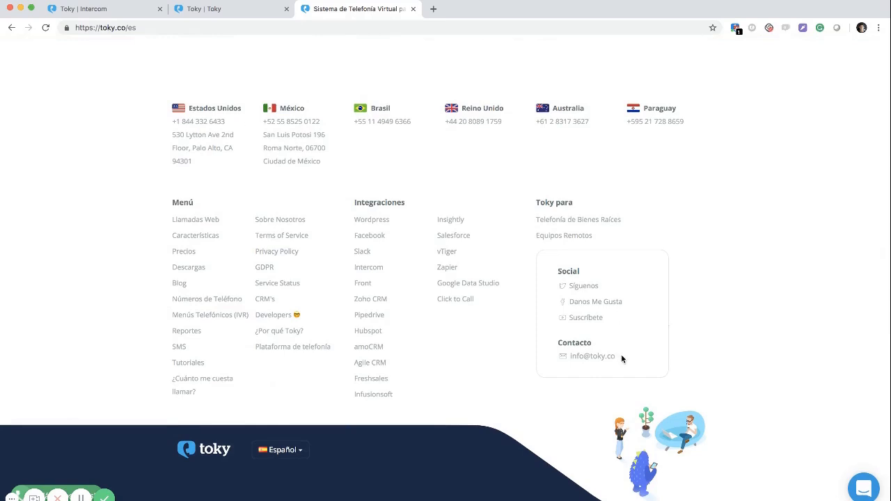
pyautogui.moveTo(622, 356); pyautogui.dragTo(569, 357)
pyautogui.click(523, 255)
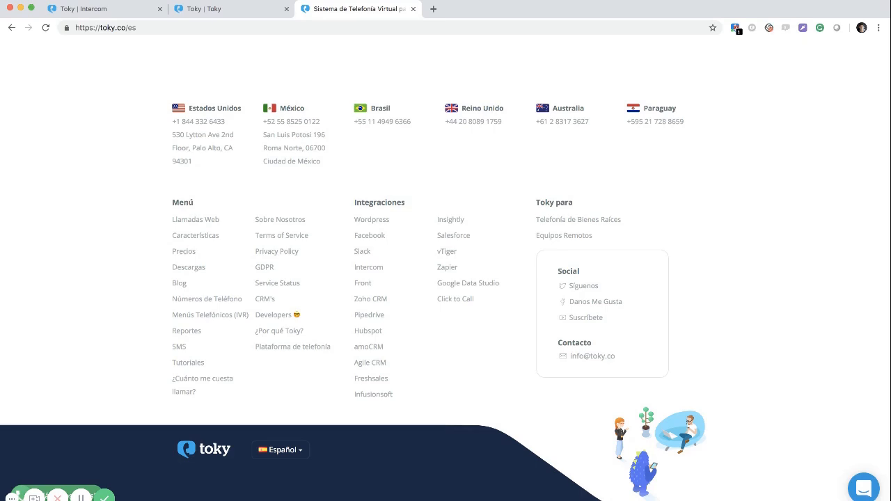